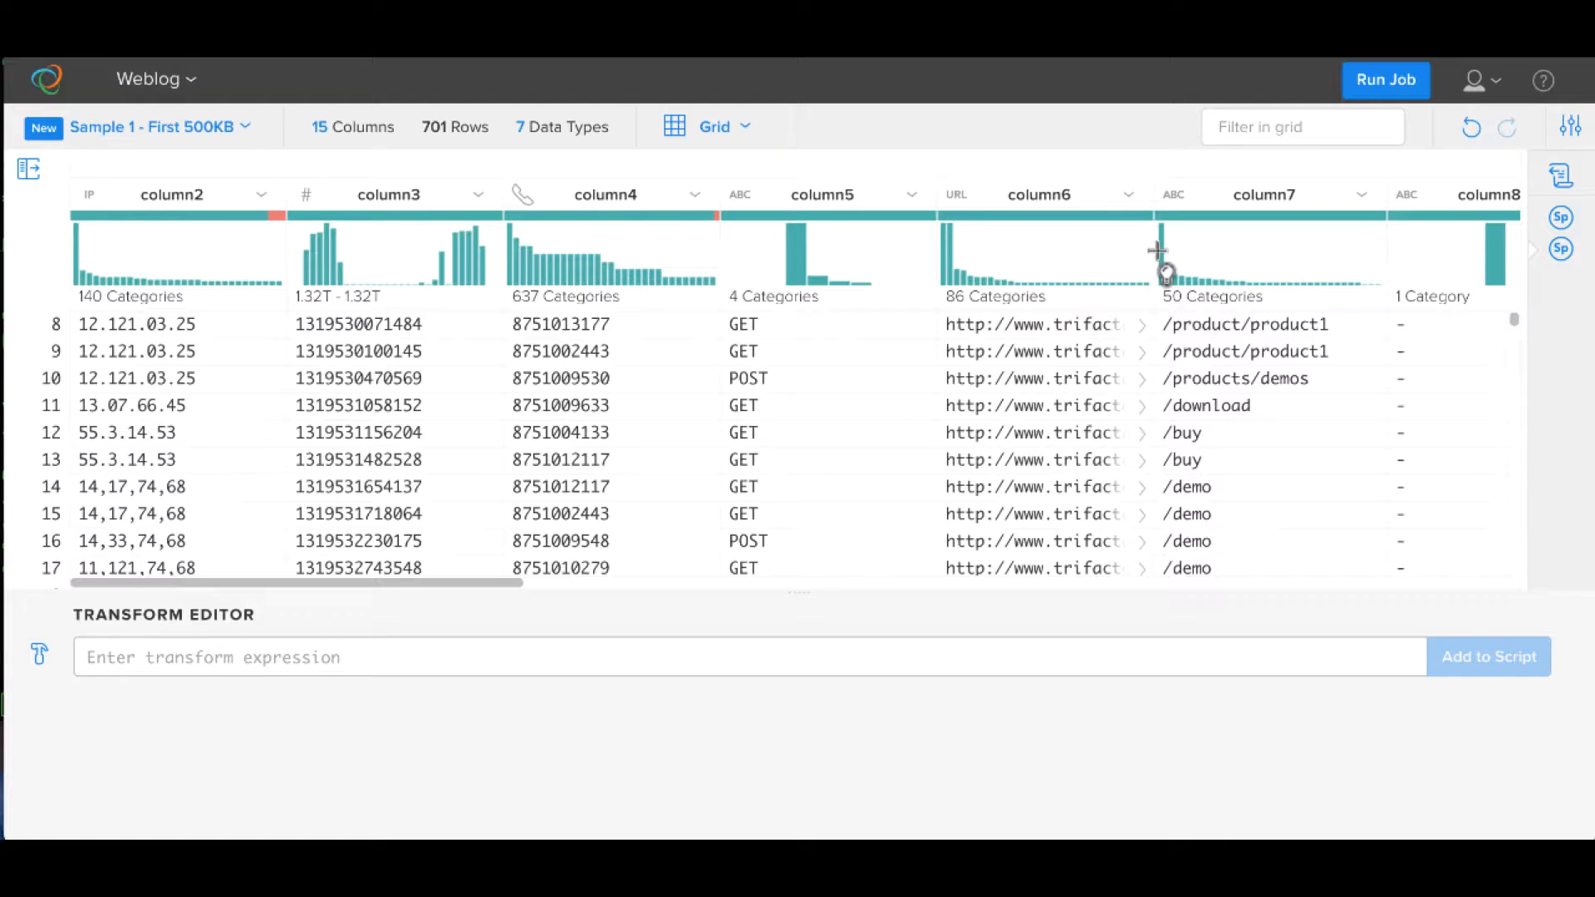
Preview only the rows with mismatched IP values in column2, then discard the preview
{"action": "left_click", "coordinate": [277, 216]}
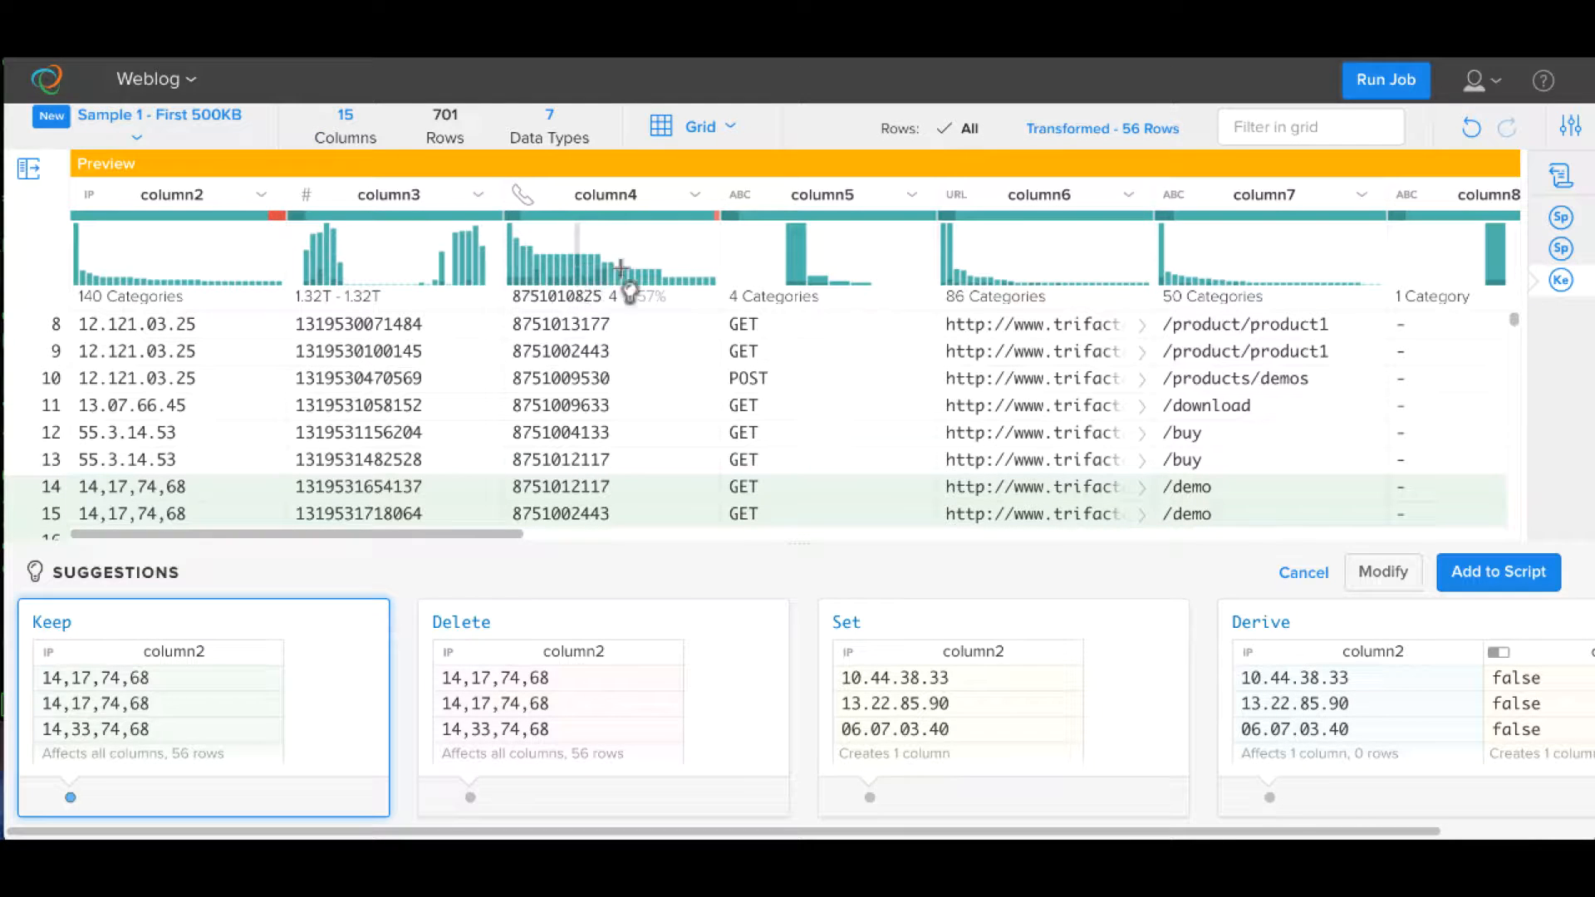
{"action": "left_click", "coordinate": [1147, 132]}
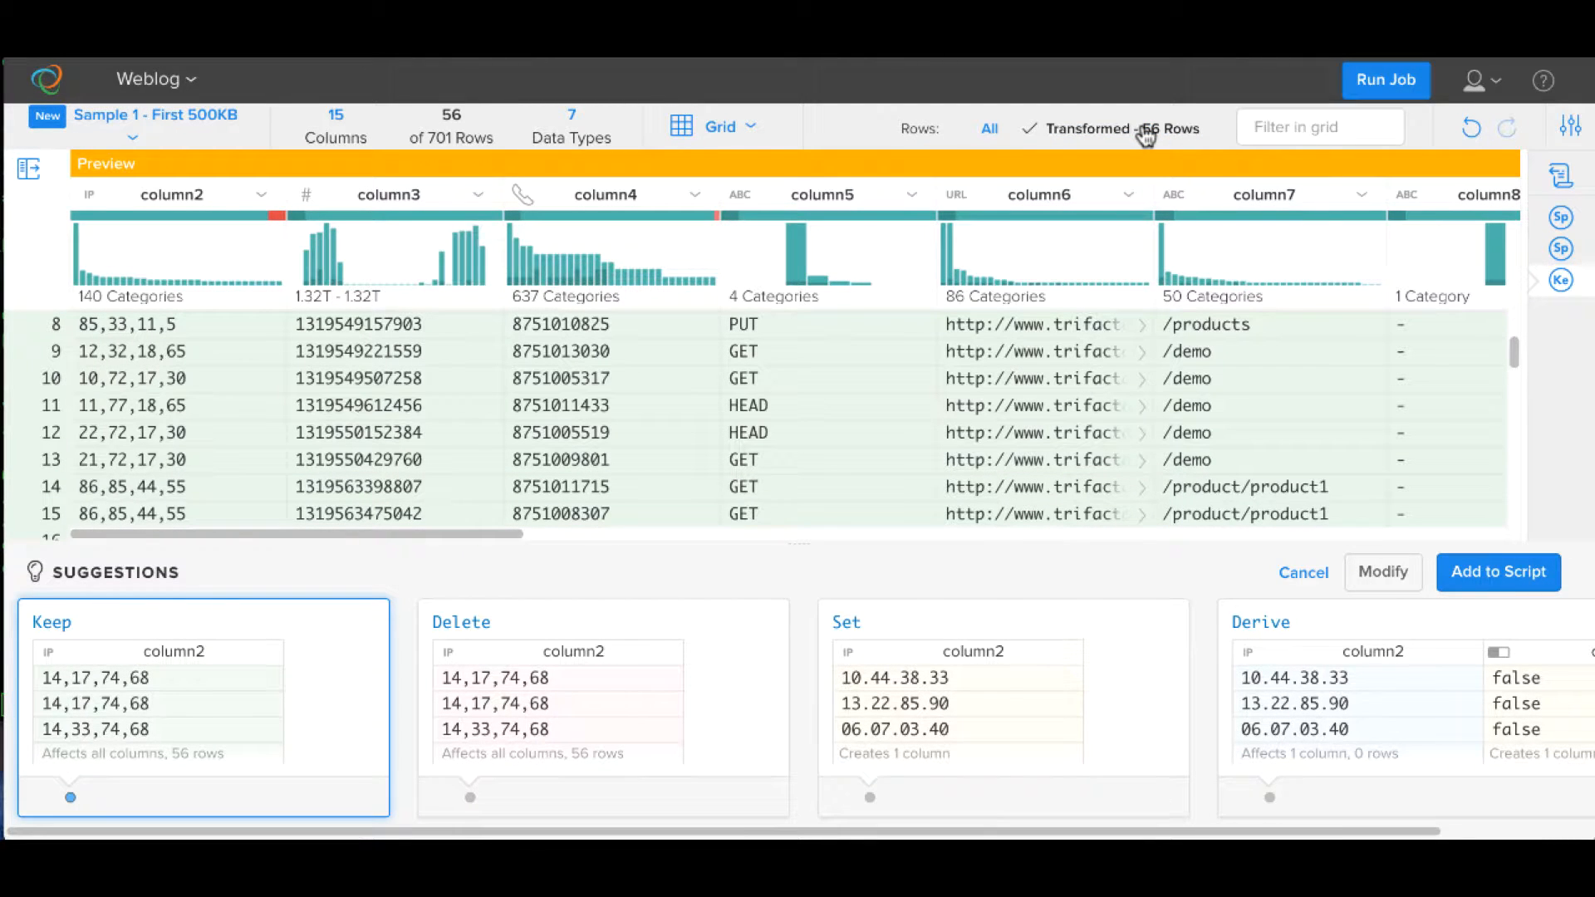
{"action": "left_click", "coordinate": [1296, 572]}
Replace every comma in column2 with a period using a global replace on ',' and add it to the script
{"action": "scroll", "coordinate": [123, 394], "scroll_direction": "down", "scroll_amount": 1}
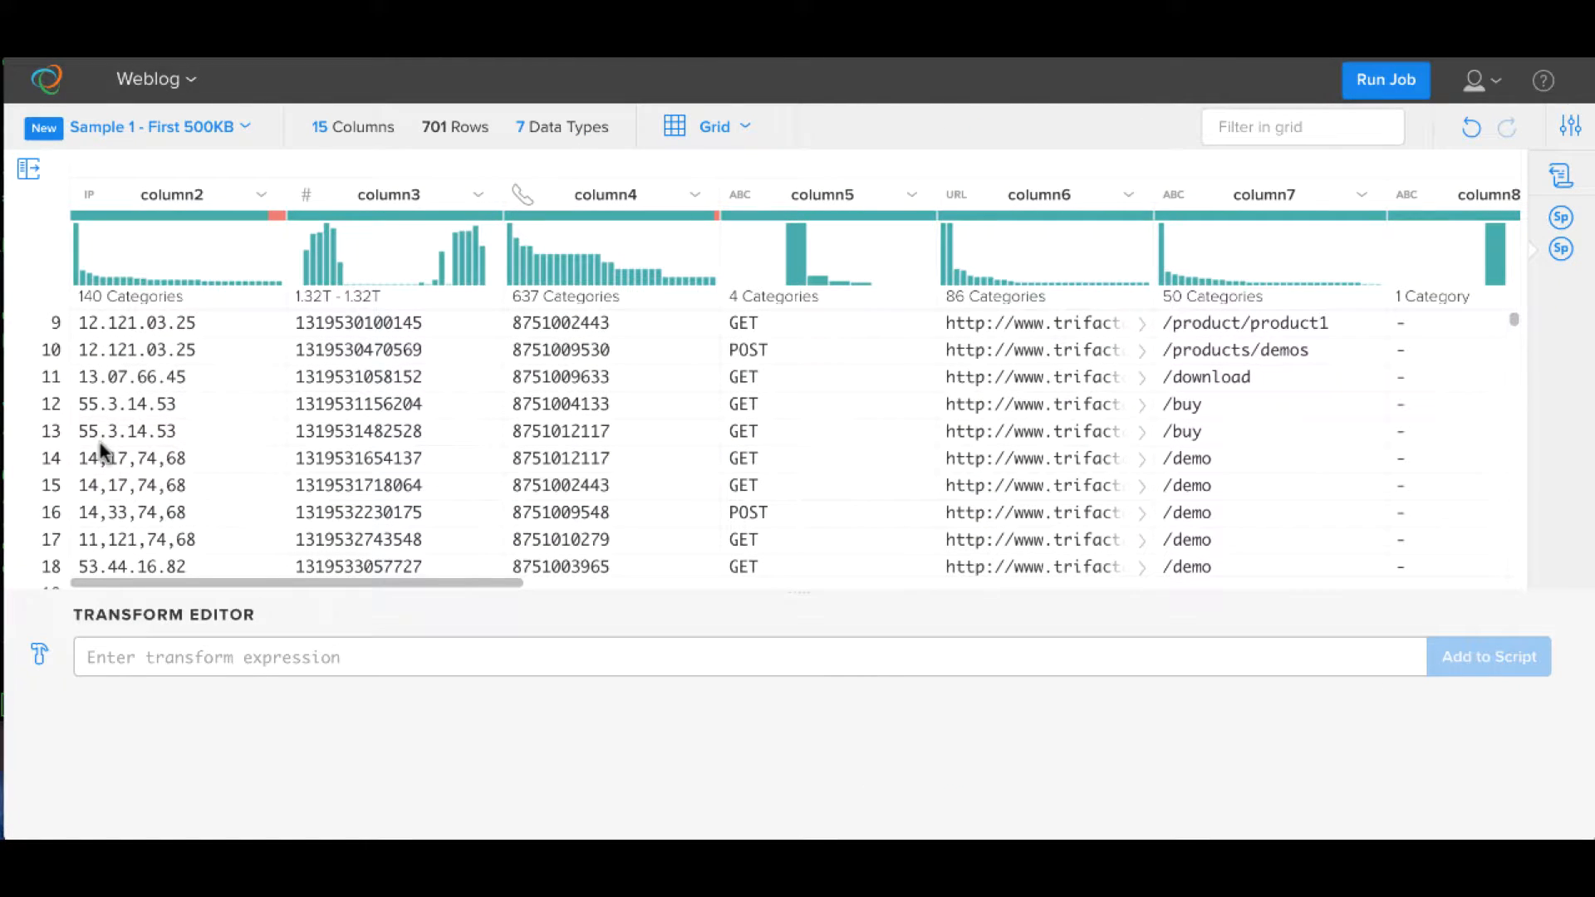
{"action": "left_click_drag", "start_coordinate": [96, 459], "coordinate": [106, 461]}
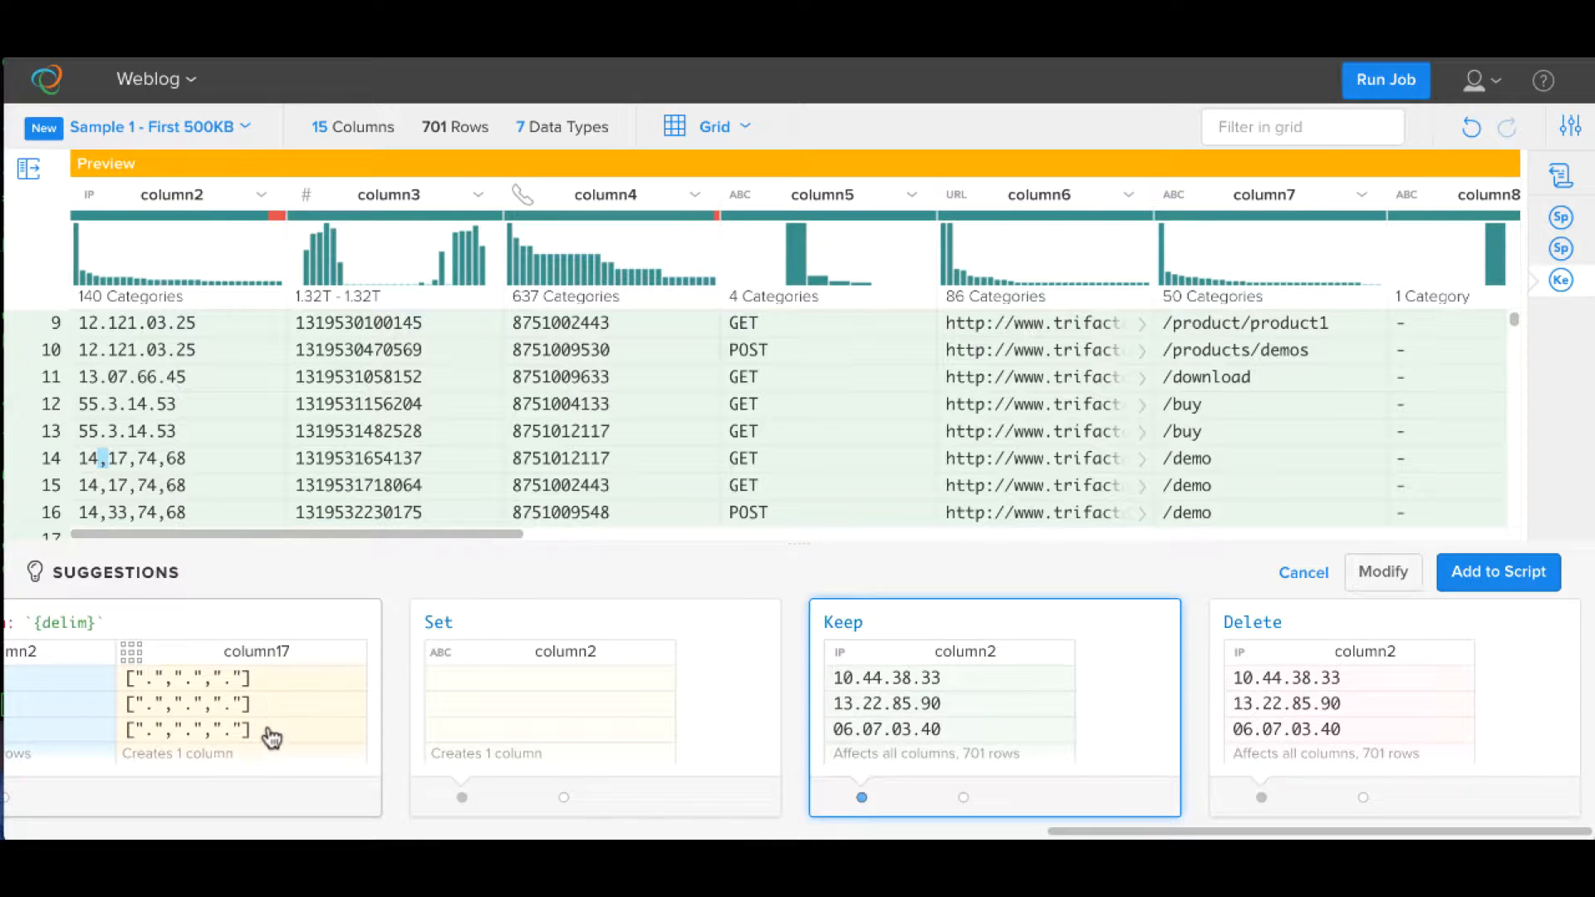
{"action": "scroll", "coordinate": [272, 737], "scroll_direction": "left", "scroll_amount": 5}
{"action": "scroll", "coordinate": [272, 738], "scroll_direction": "left", "scroll_amount": 9}
{"action": "left_click", "coordinate": [865, 737]}
{"action": "left_click", "coordinate": [840, 800]}
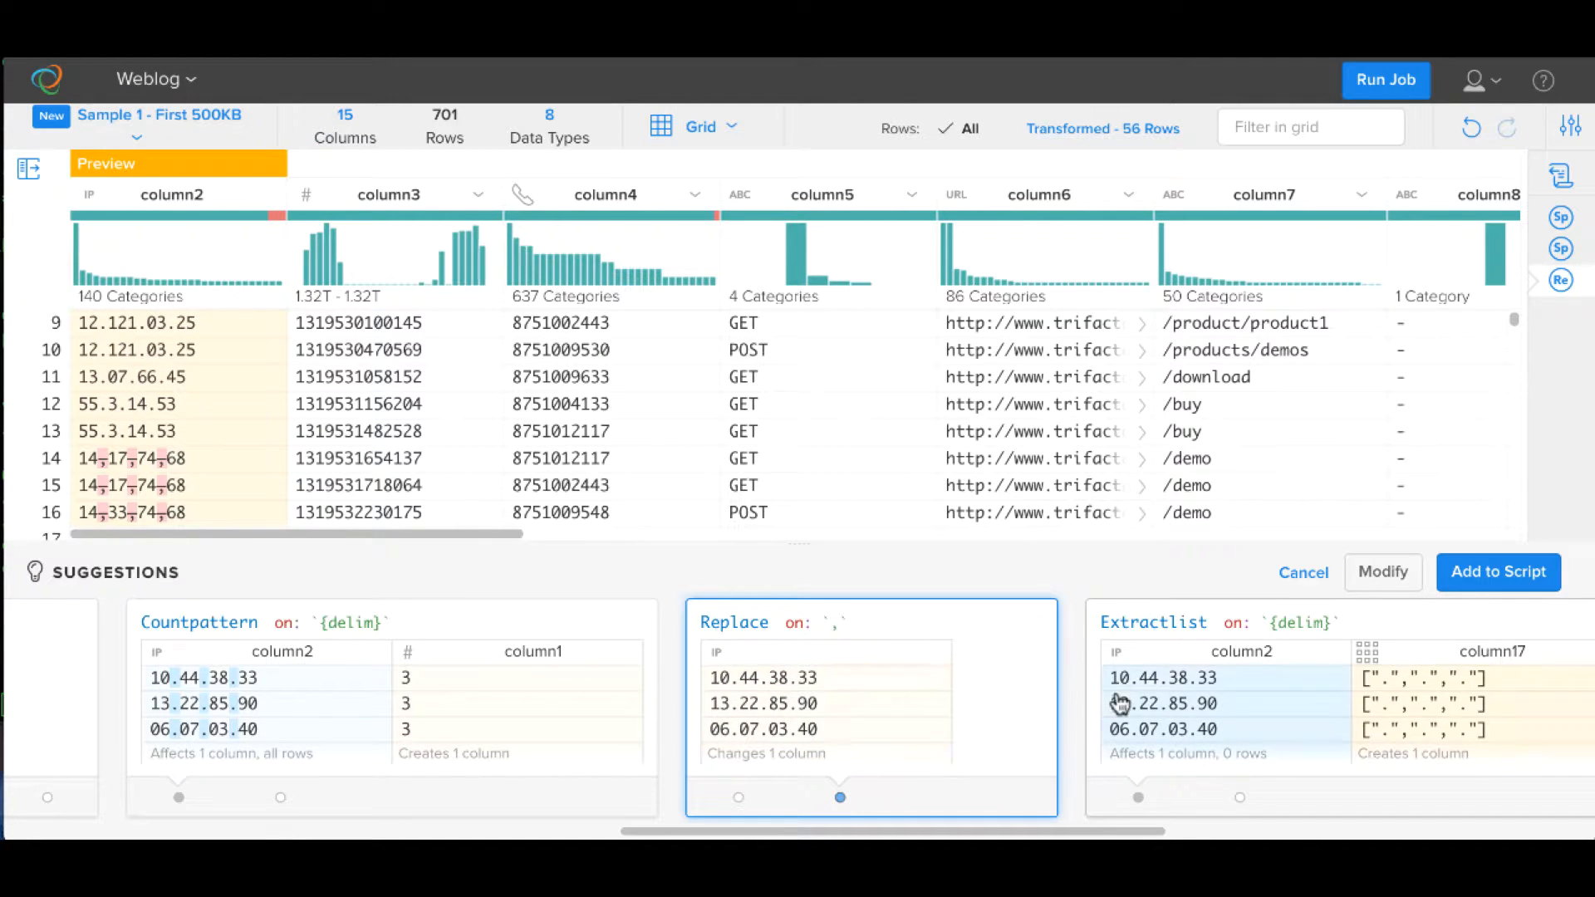
{"action": "left_click", "coordinate": [1379, 573]}
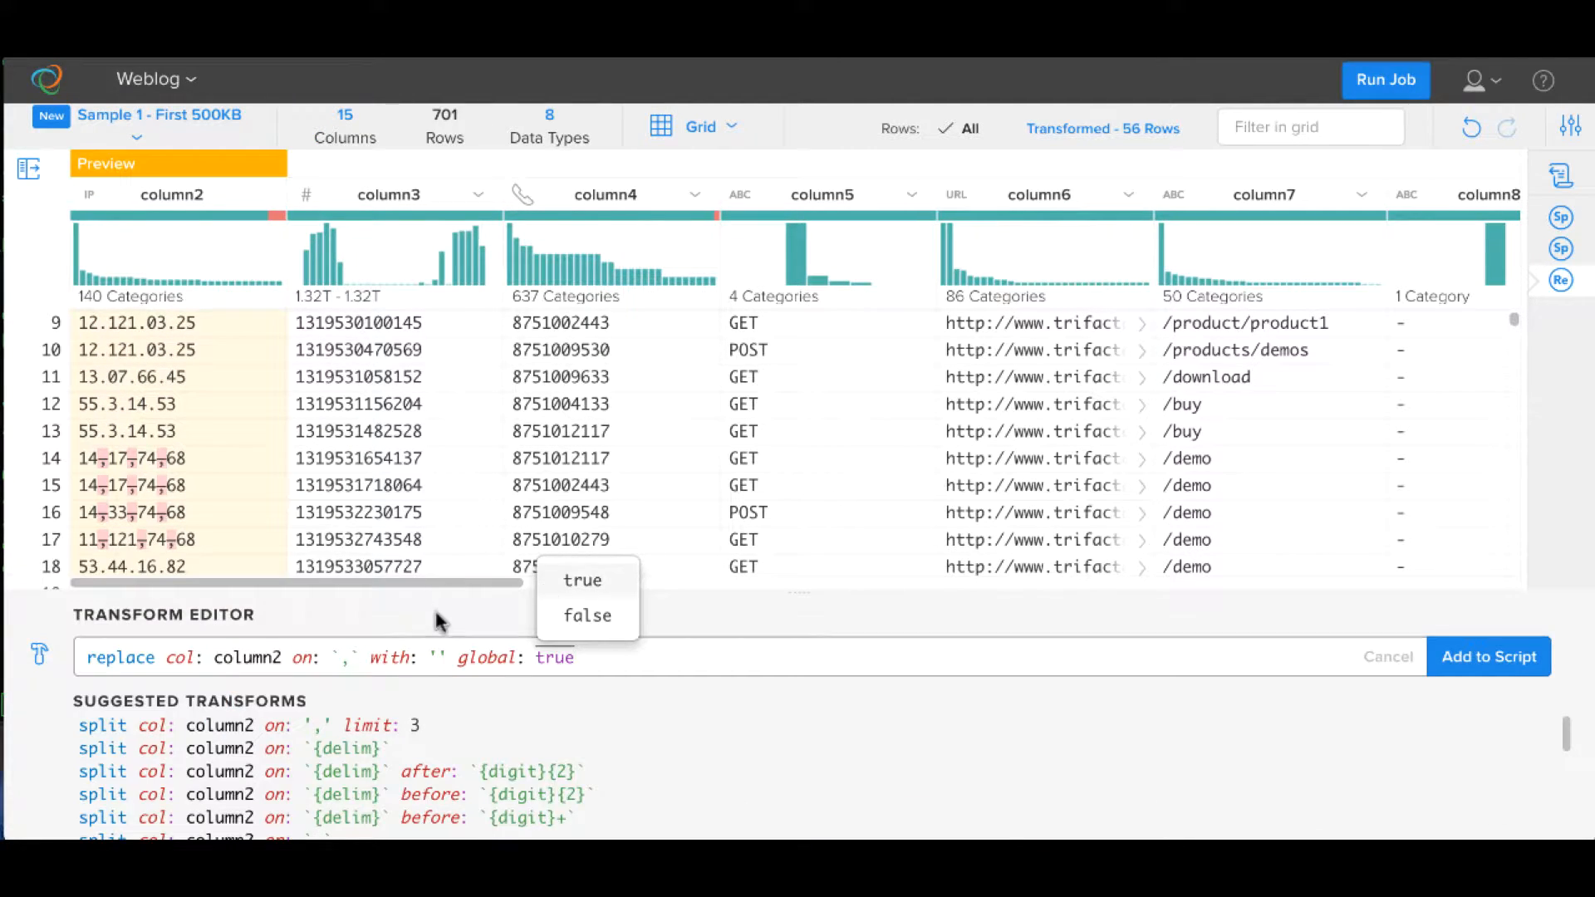
{"action": "left_click", "coordinate": [438, 656]}
{"action": "type", "text": "'.'"}
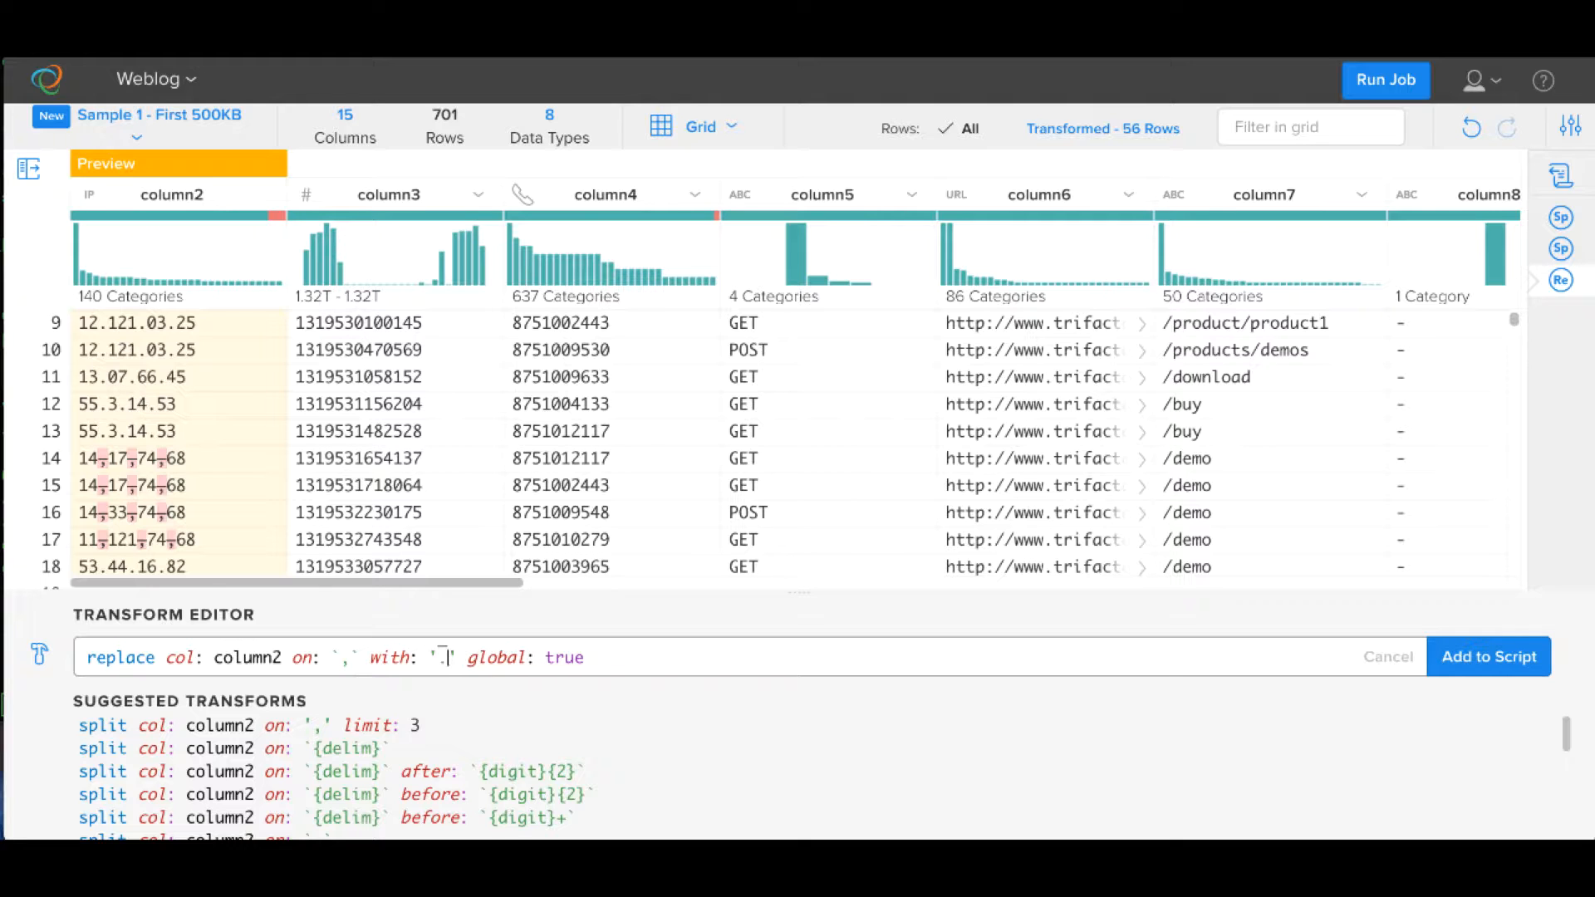
{"action": "left_click", "coordinate": [1456, 656]}
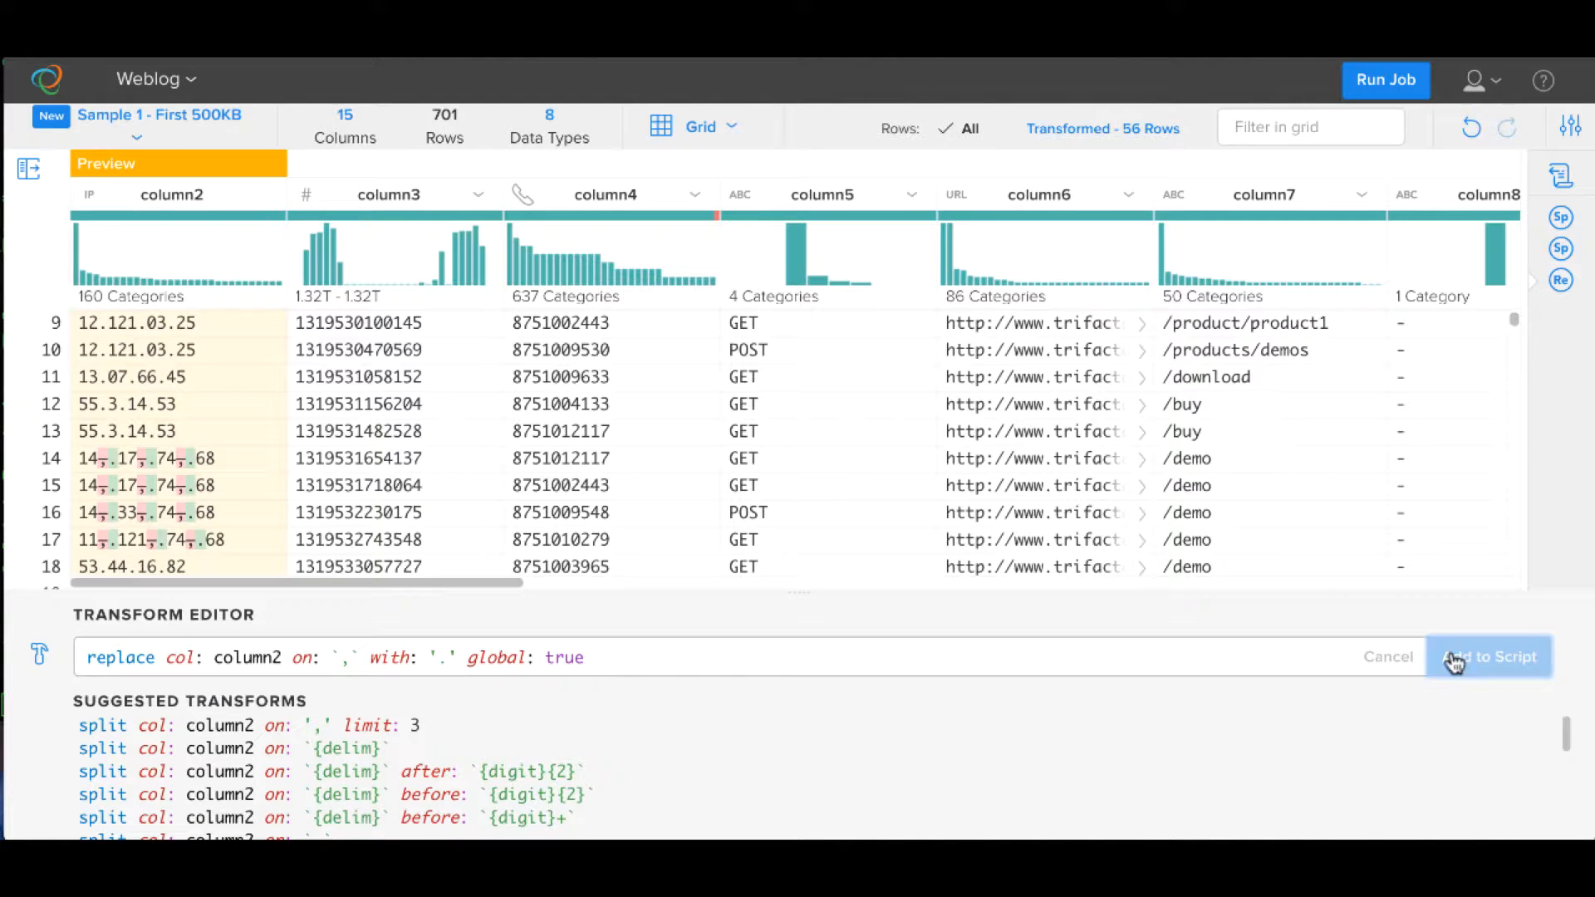
Derive a date column from column3 with unixtimeformat in the format 'MMM/dd/yyyy HH:mm:ss' and add it to the script
{"action": "scroll", "coordinate": [431, 551], "scroll_direction": "up", "scroll_amount": 3}
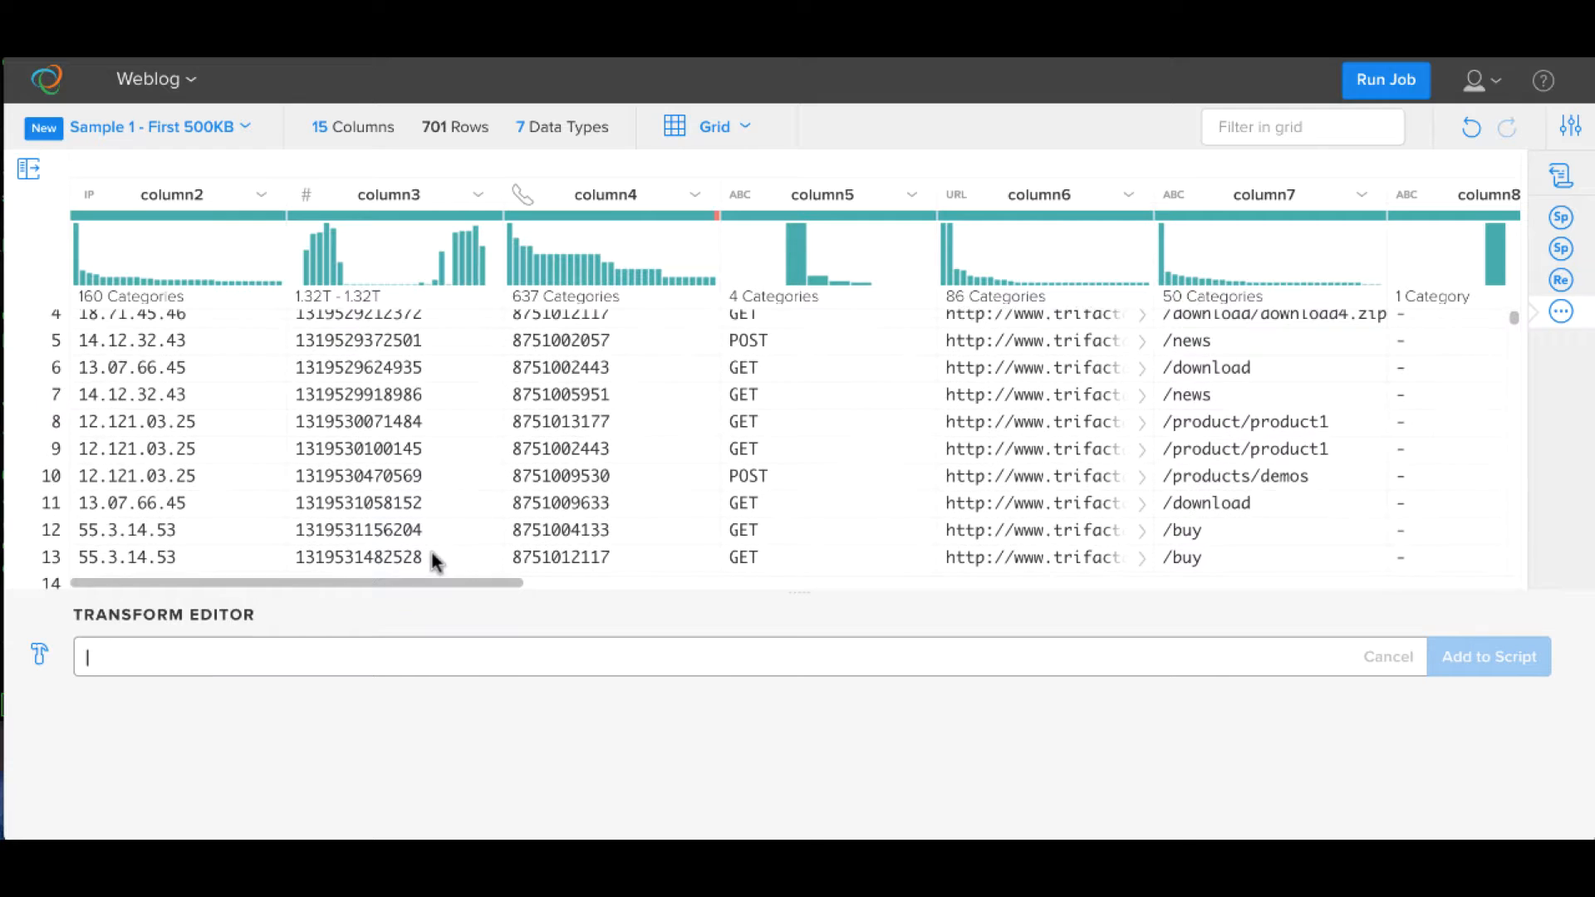
{"action": "scroll", "coordinate": [433, 562], "scroll_direction": "up", "scroll_amount": 3}
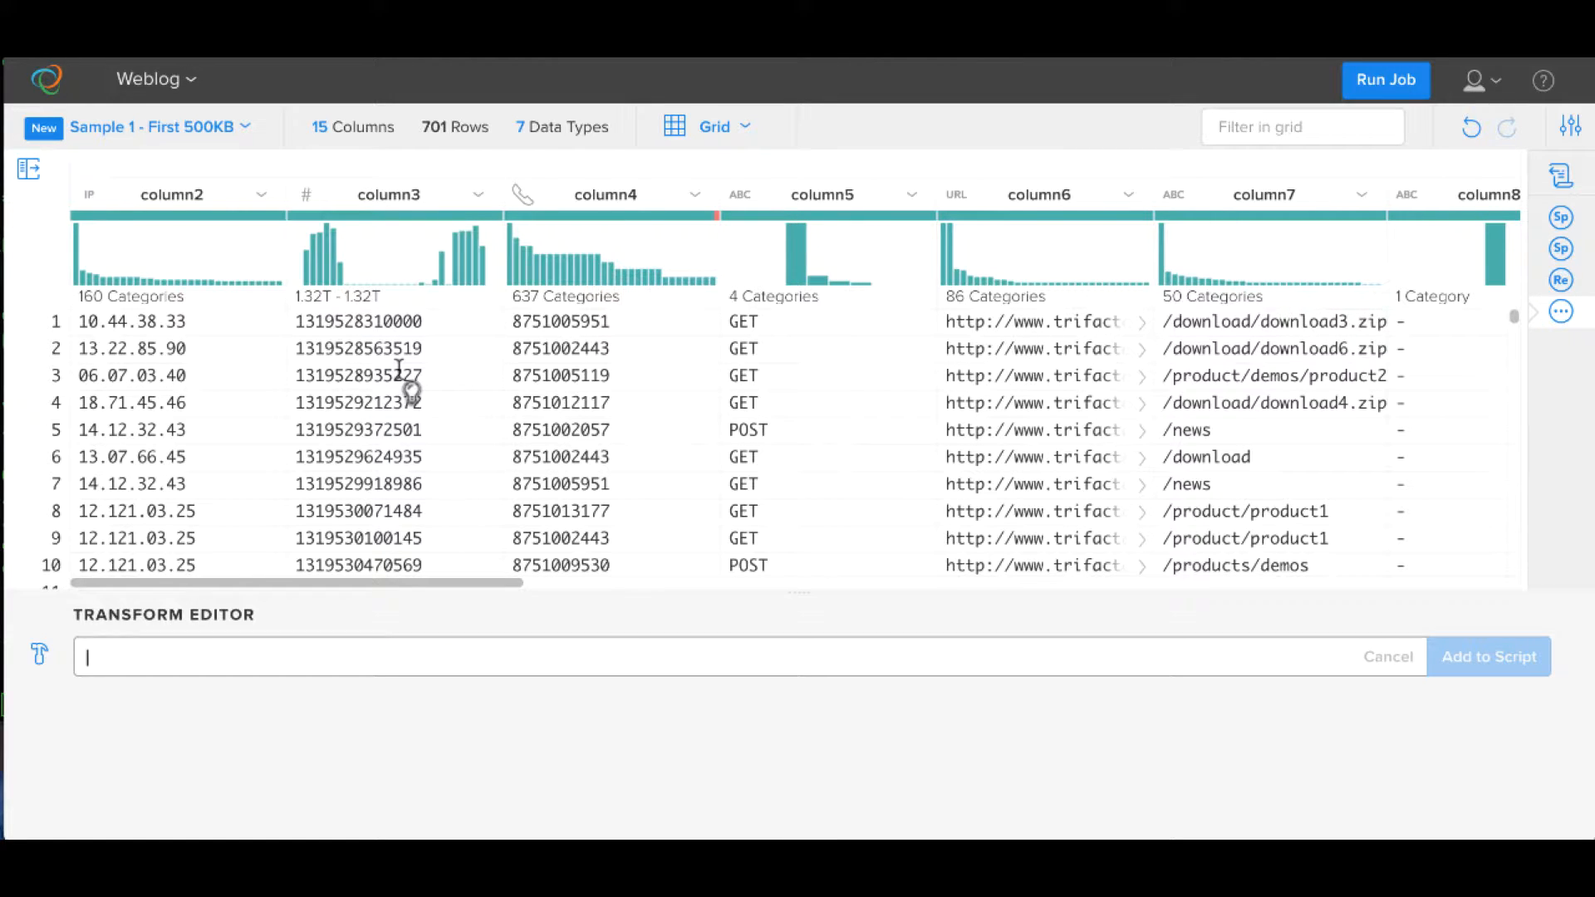
{"action": "left_click", "coordinate": [395, 648]}
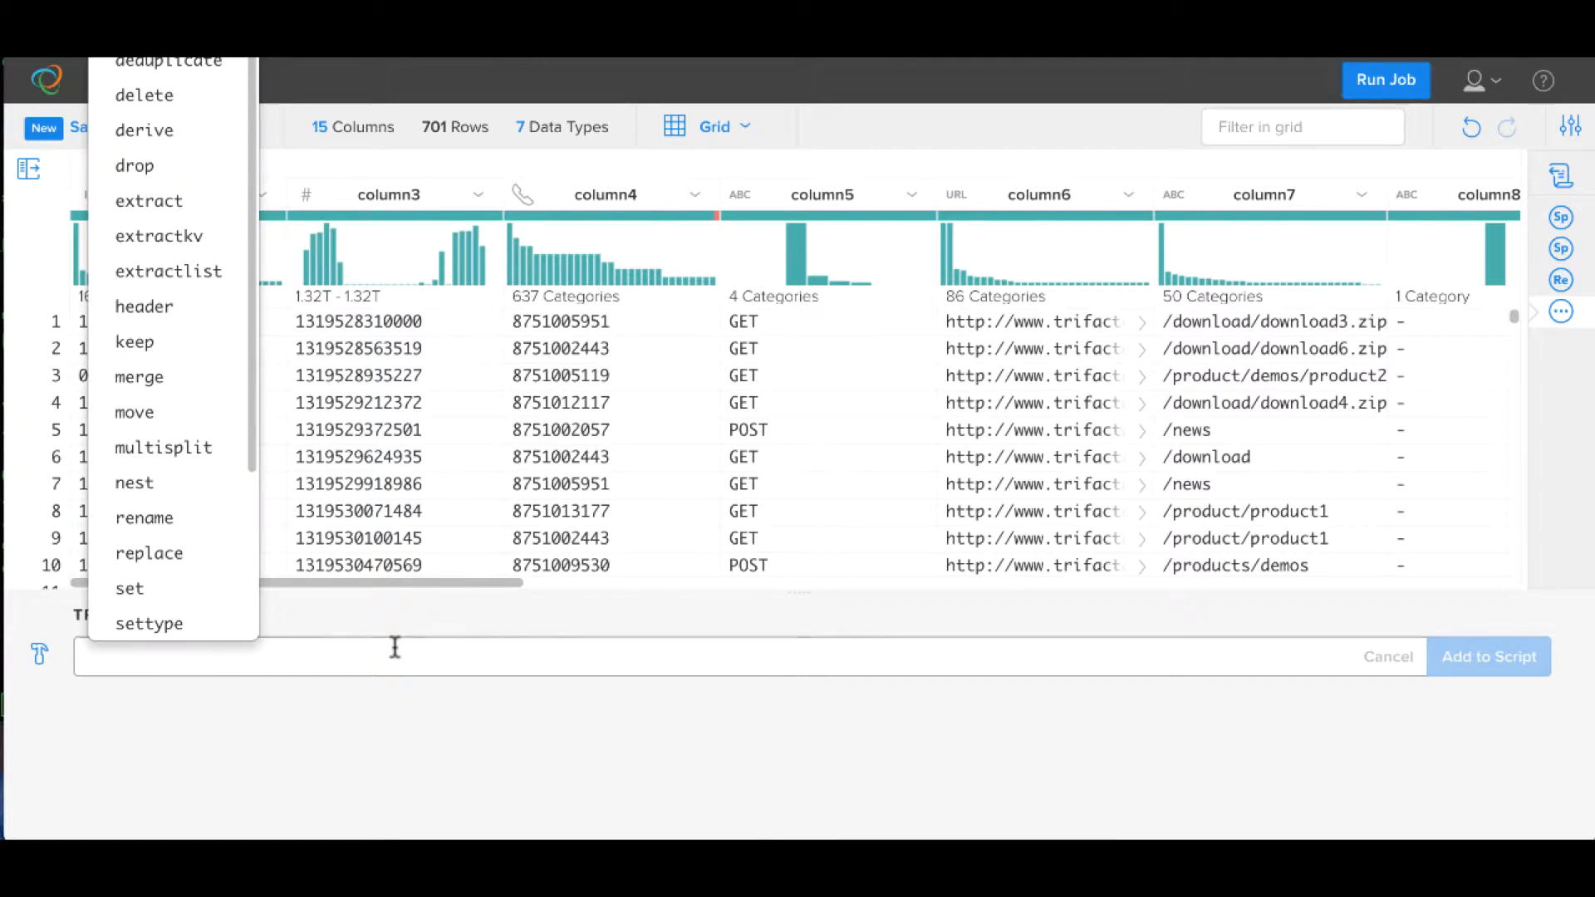
{"action": "type", "text": "derive value: unixtimeformat(column3, 'MMM/dd/yyyy HH:mm:ss')"}
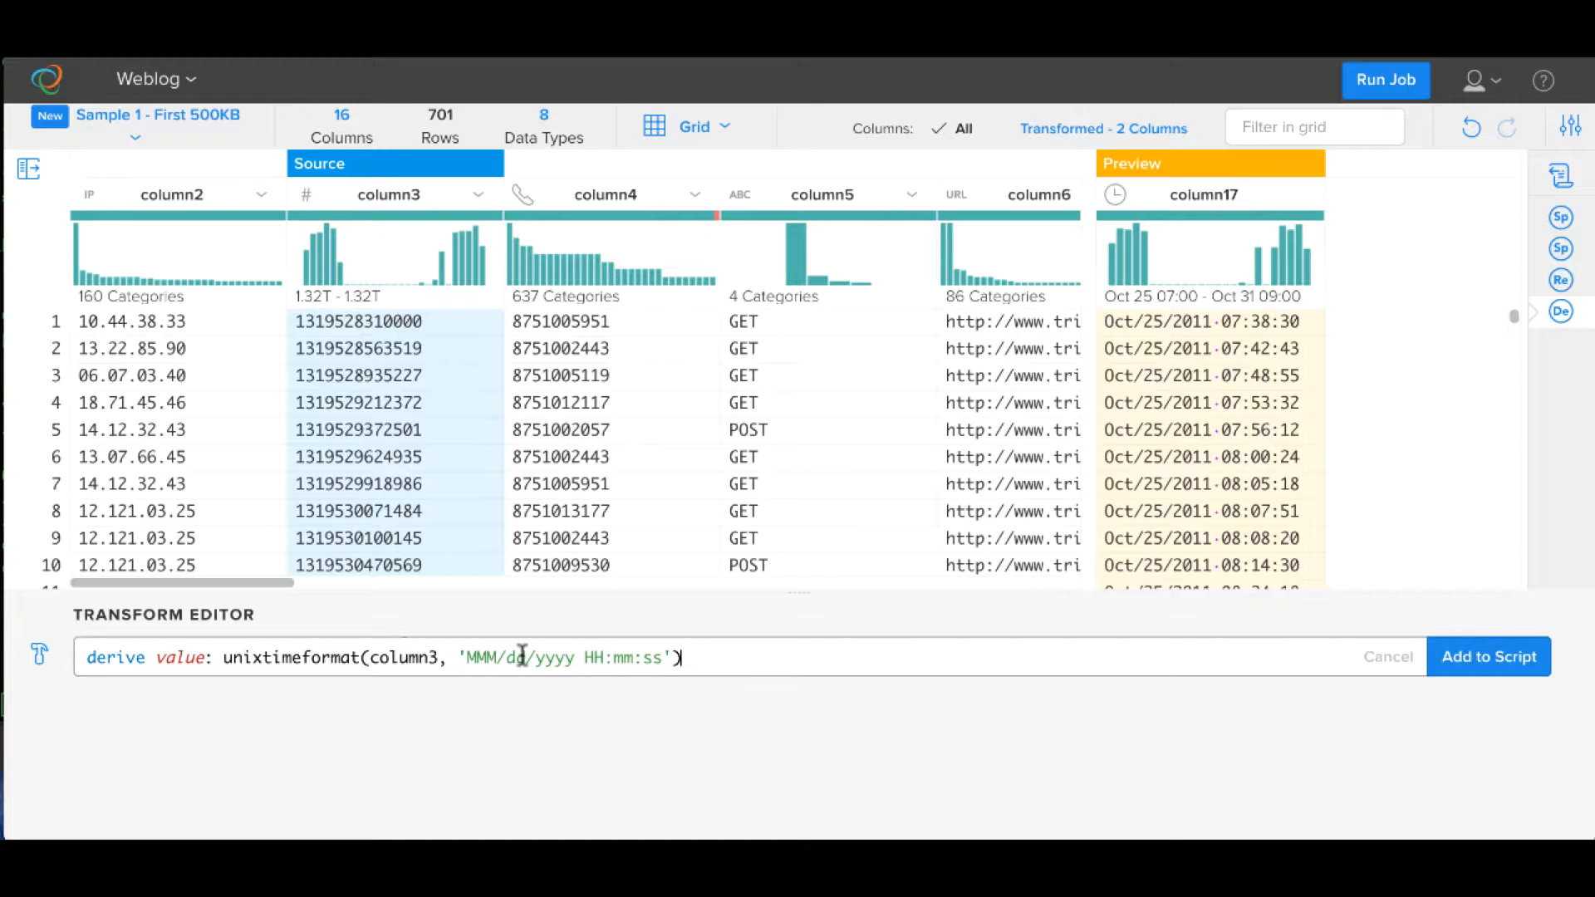
{"action": "left_click", "coordinate": [1476, 662]}
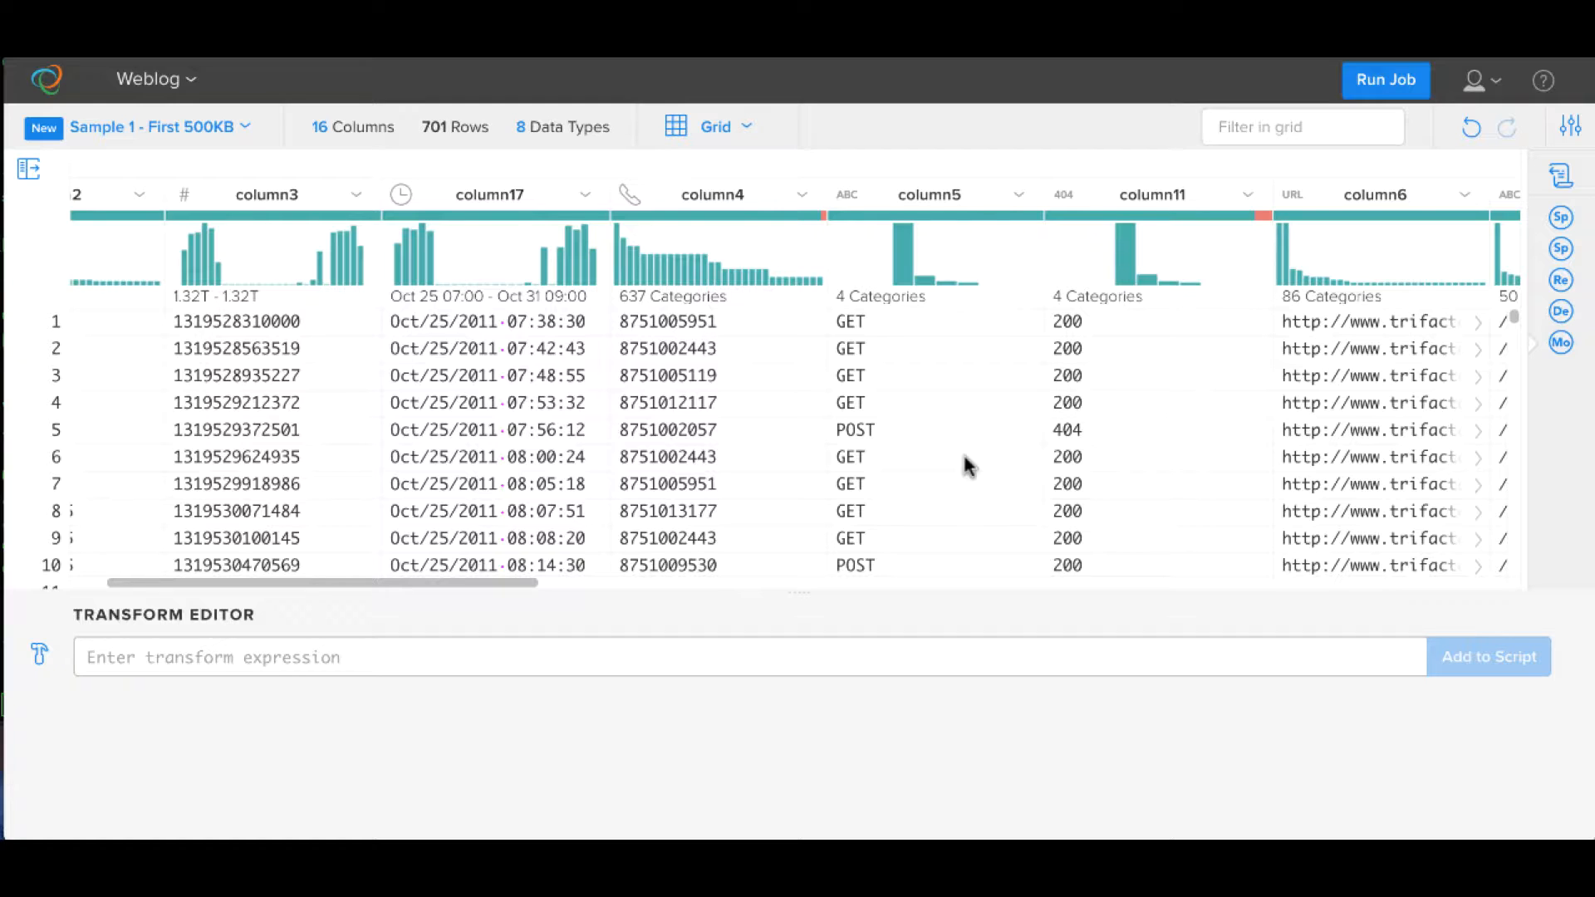
Delete the rows whose column5 request method is POST or any other non-GET value, adding this to the script
{"action": "mouse_move", "coordinate": [919, 274]}
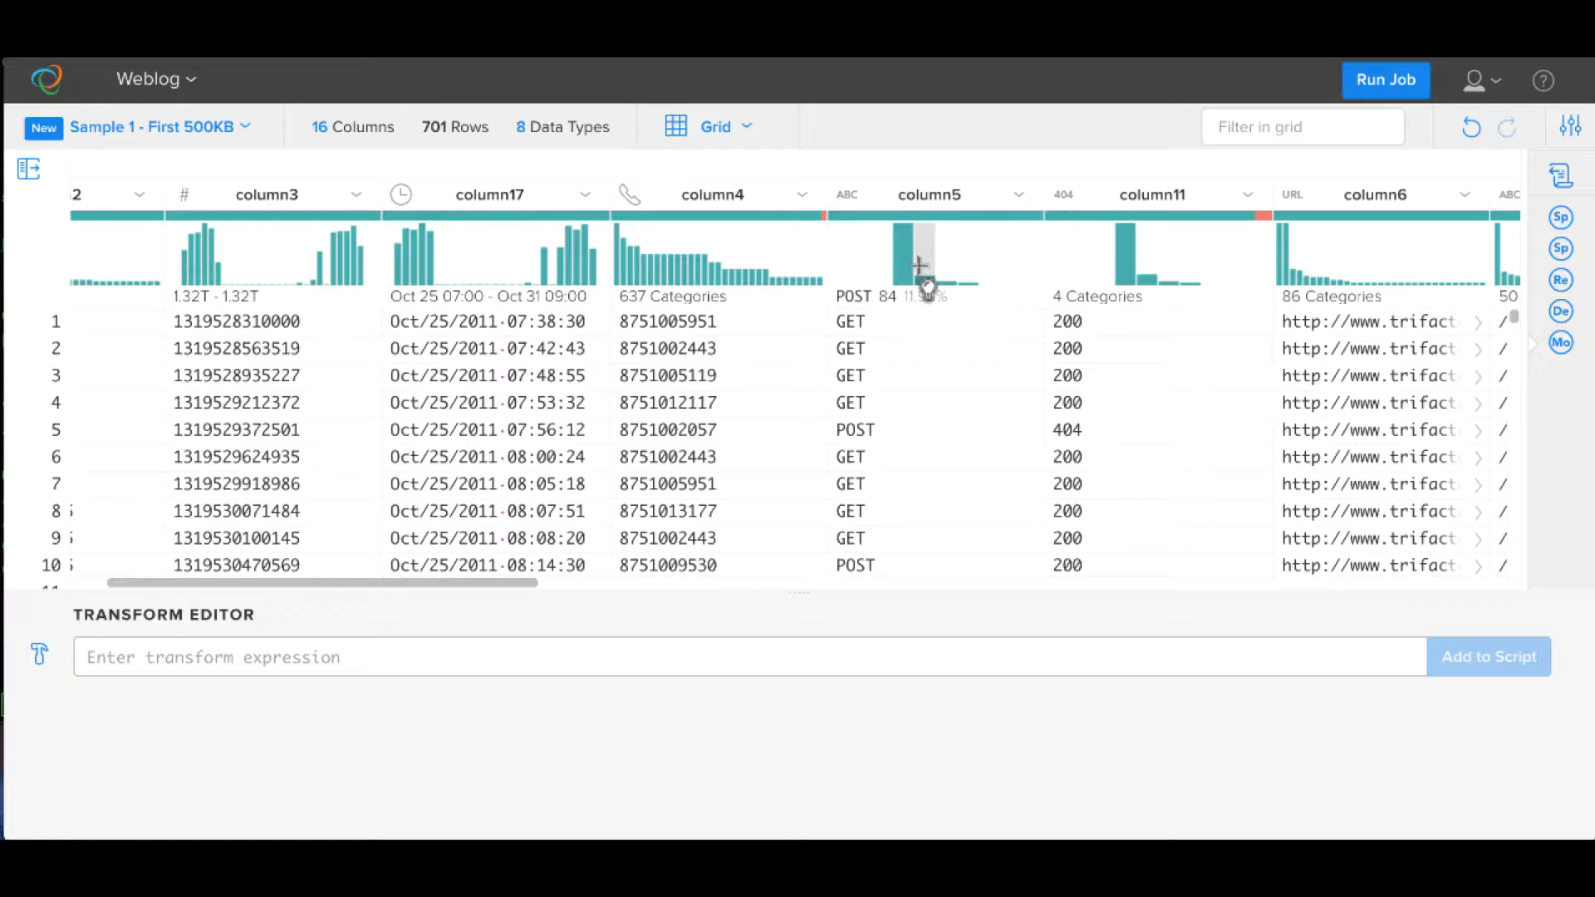
{"action": "left_click", "coordinate": [964, 266]}
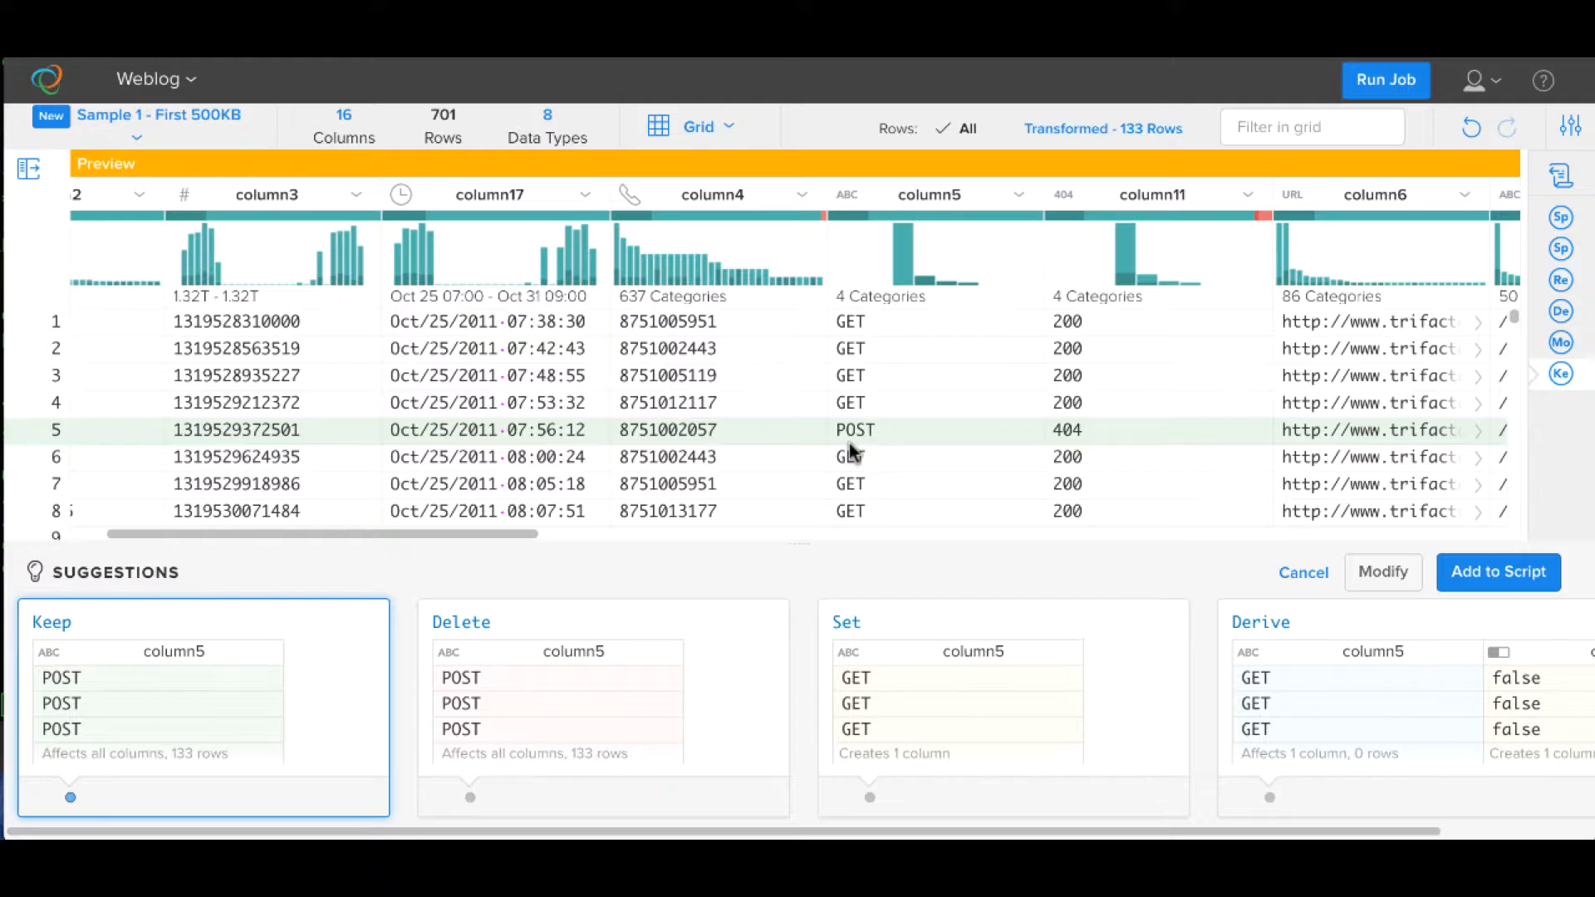
{"action": "left_click", "coordinate": [555, 680]}
{"action": "left_click", "coordinate": [1476, 572]}
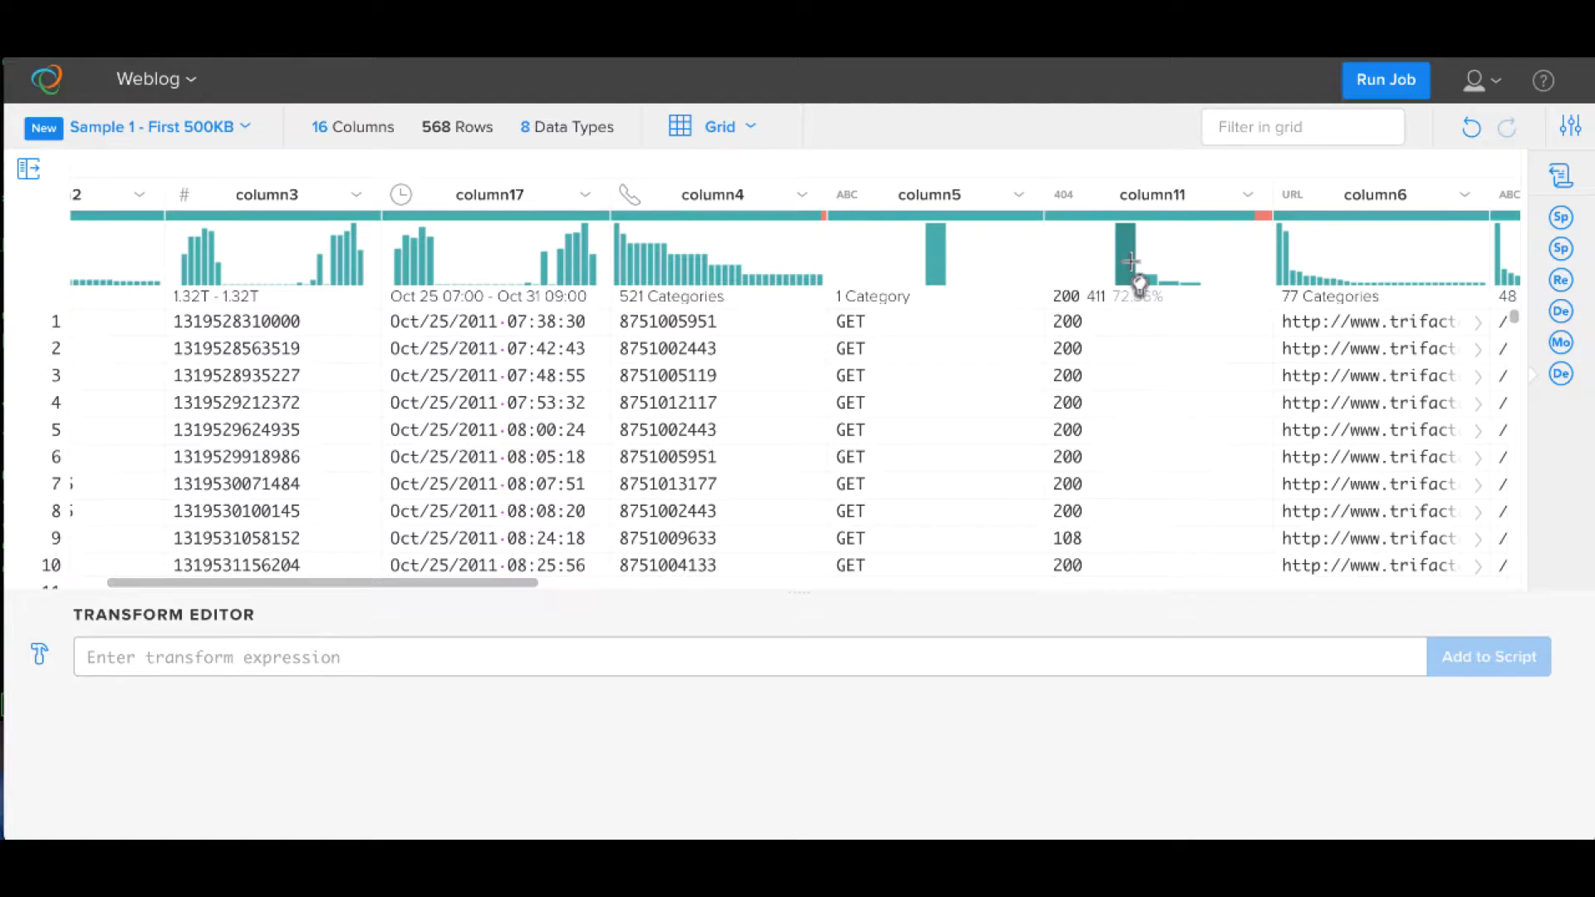
Examine column11's value distribution and data type options, and preview only the rows with mismatched HTTP codes
{"action": "mouse_move", "coordinate": [1146, 271]}
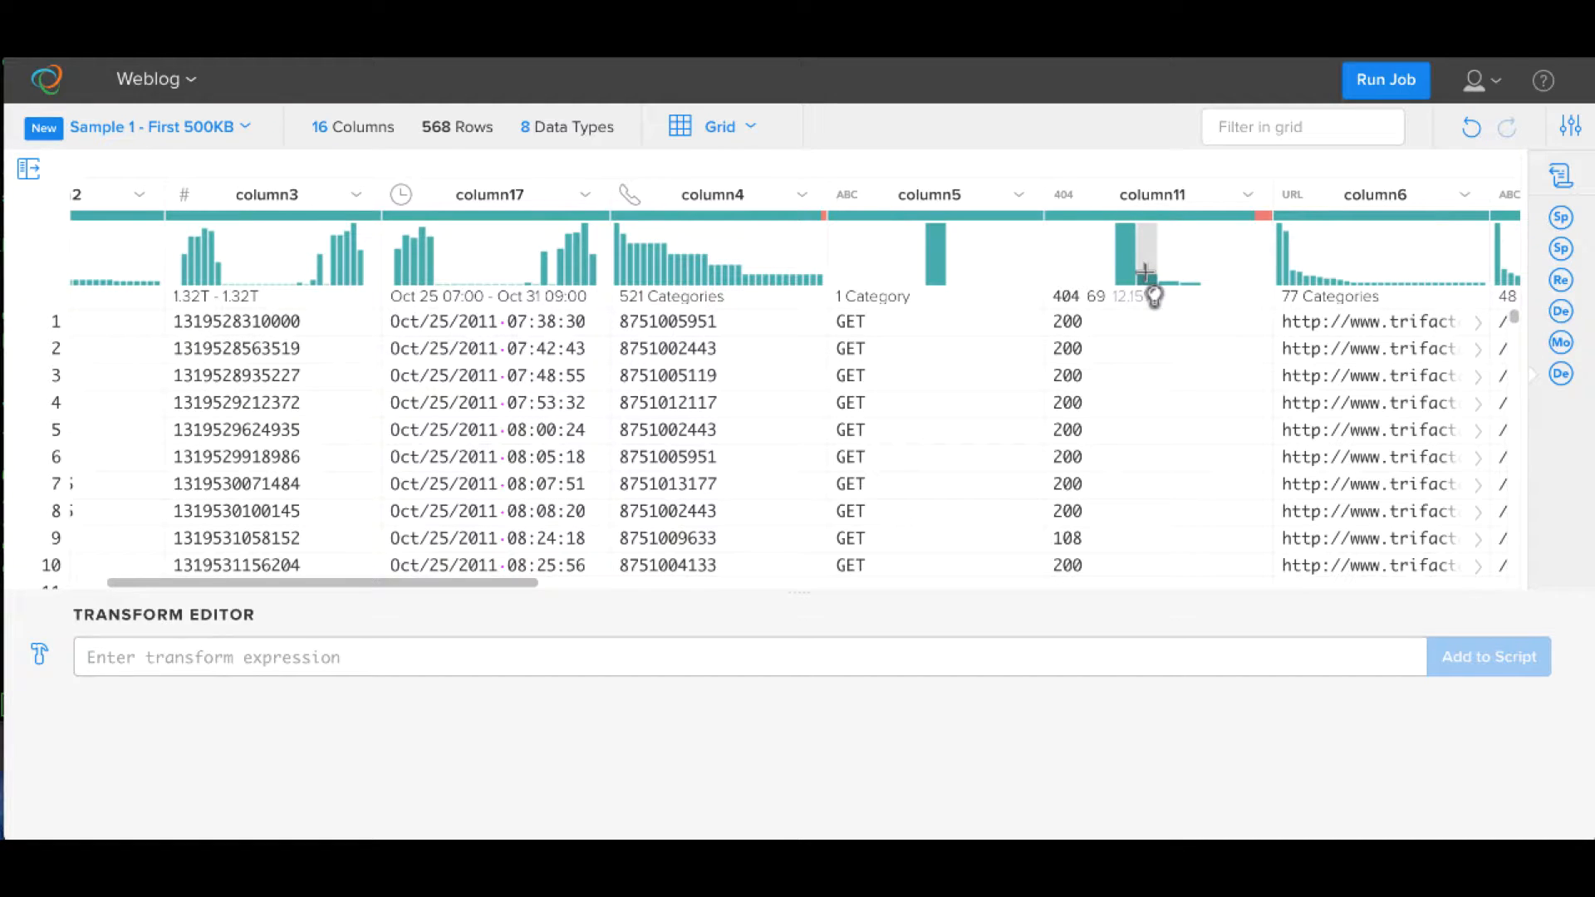
{"action": "left_click", "coordinate": [1069, 199]}
{"action": "left_click", "coordinate": [1114, 142]}
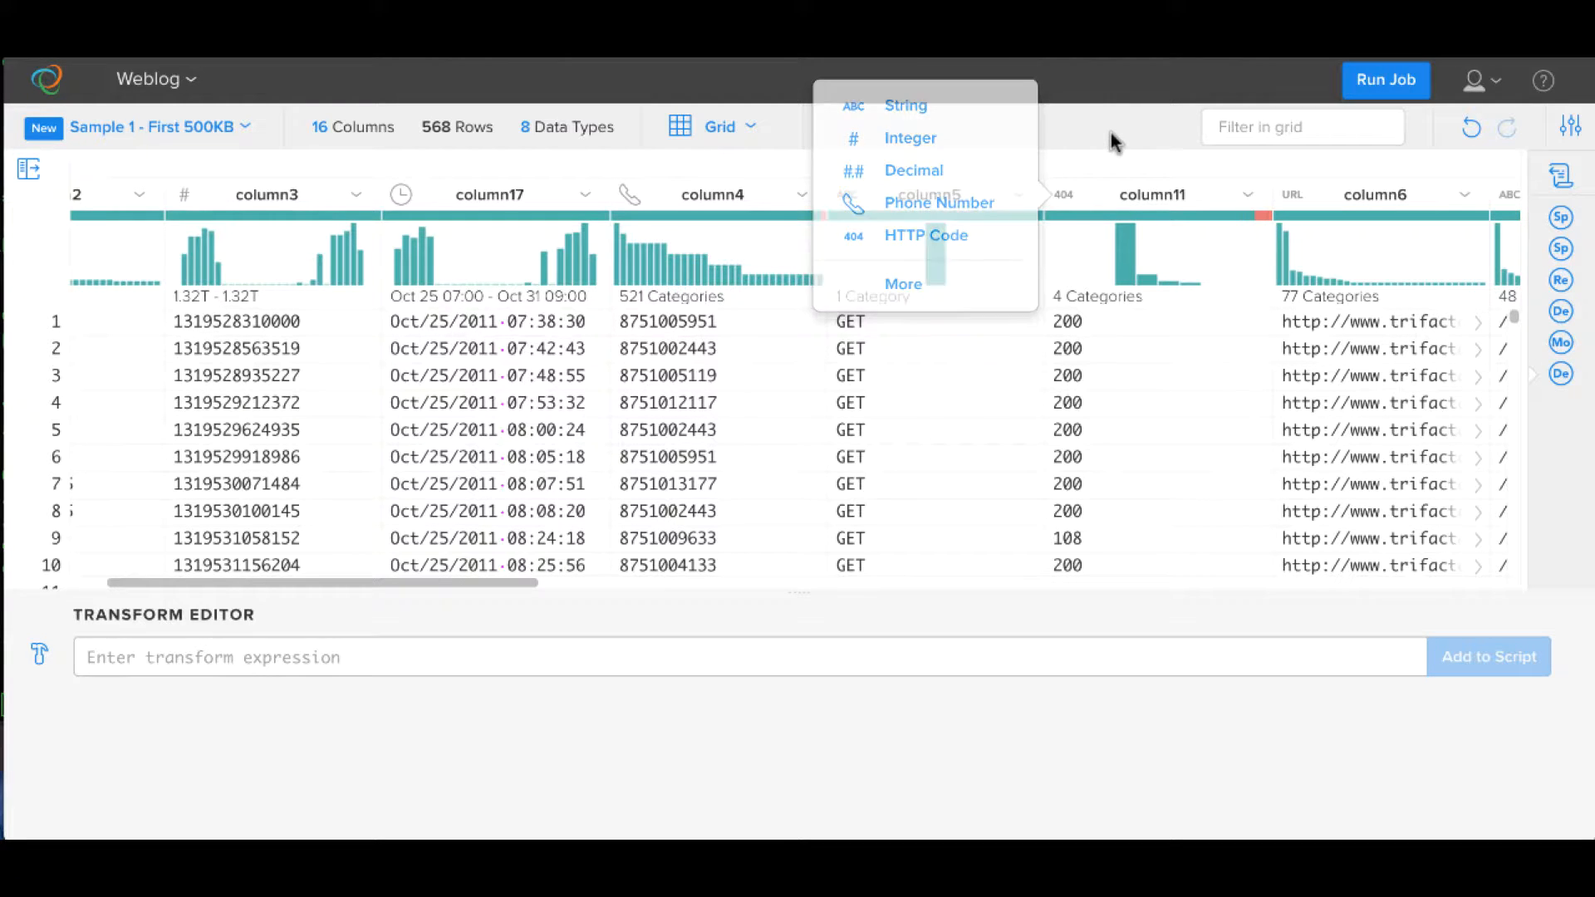
{"action": "left_click", "coordinate": [1262, 218]}
{"action": "left_click", "coordinate": [1167, 137]}
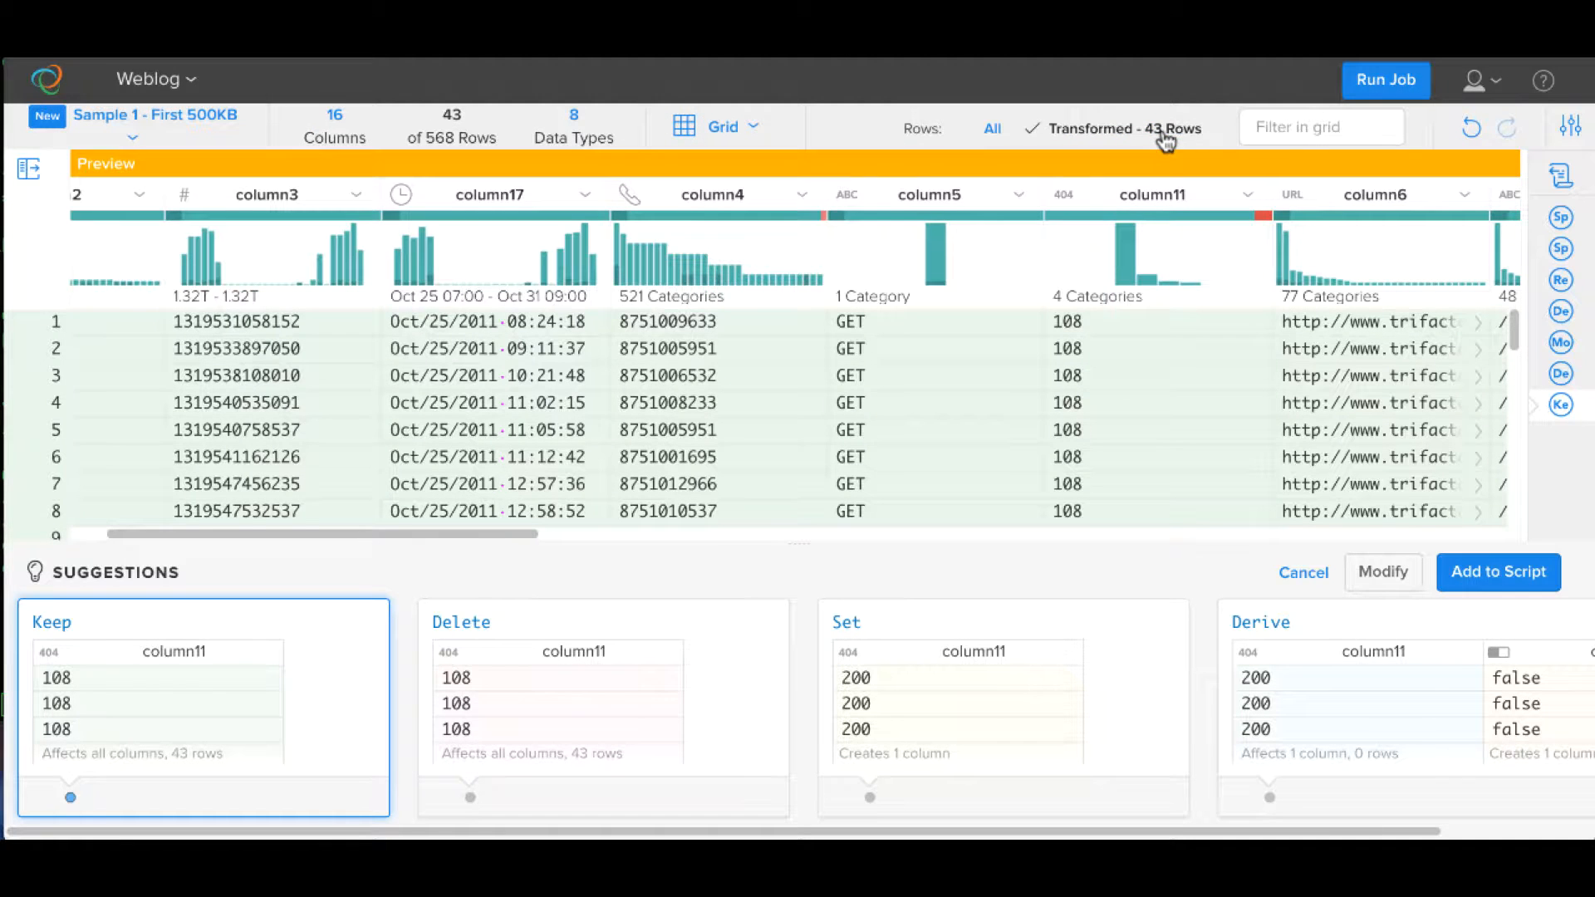
{"action": "scroll", "coordinate": [1169, 392], "scroll_direction": "down", "scroll_amount": 2}
{"action": "scroll", "coordinate": [1170, 392], "scroll_direction": "up", "scroll_amount": 2}
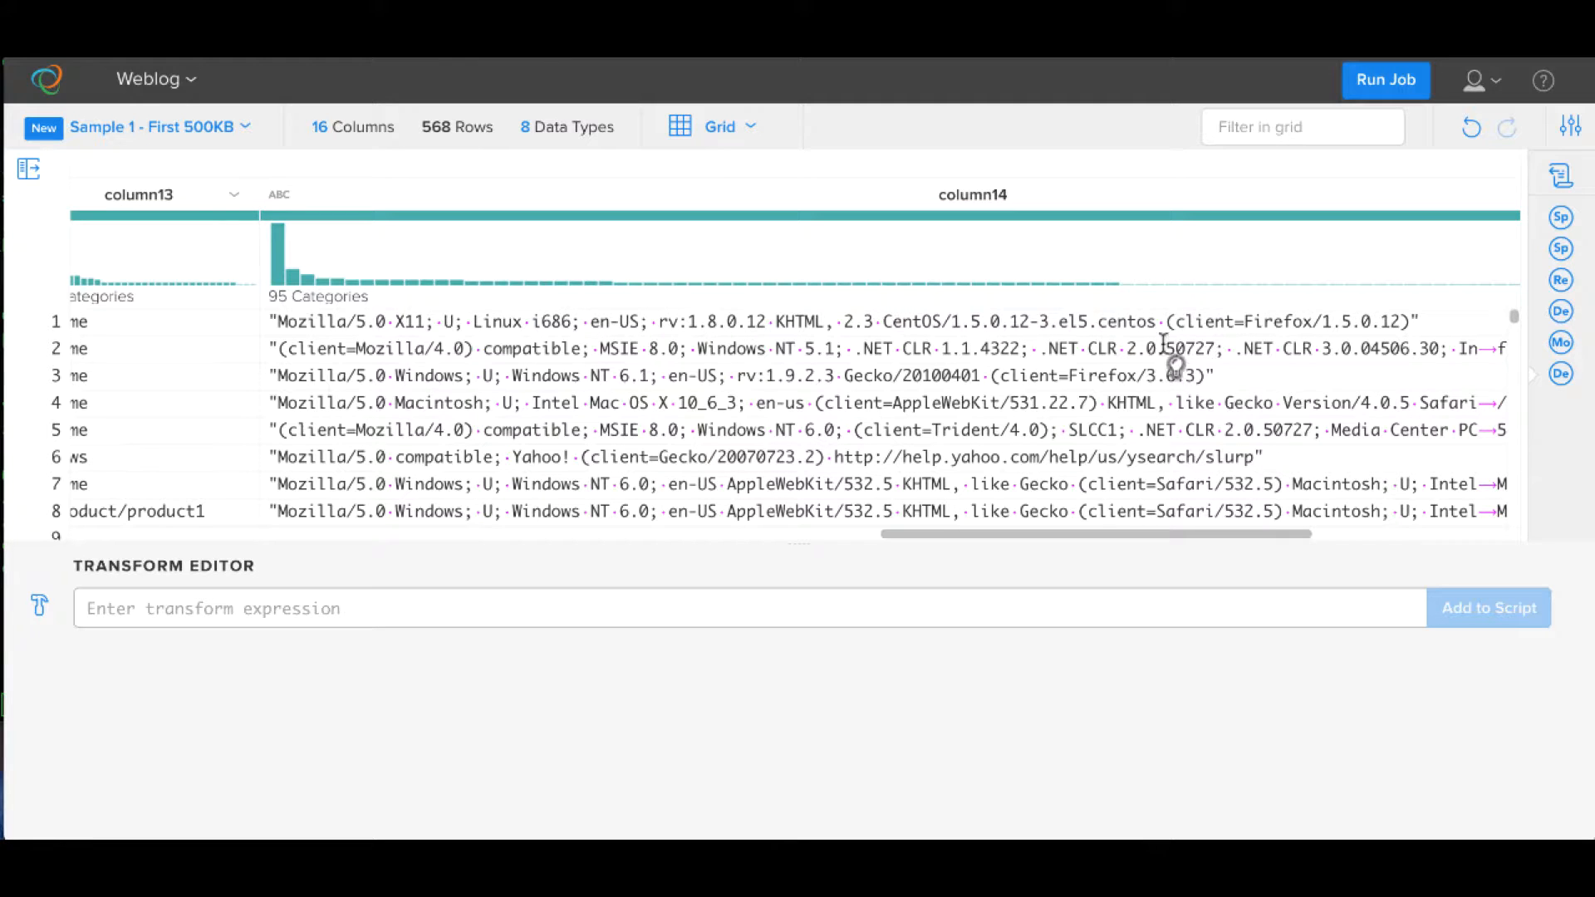
Extract the parenthesized client strings from column14 using the Firefox and Mozilla examples in the first two rows, and add this to the script
{"action": "left_click_drag", "start_coordinate": [1167, 321], "coordinate": [1408, 320]}
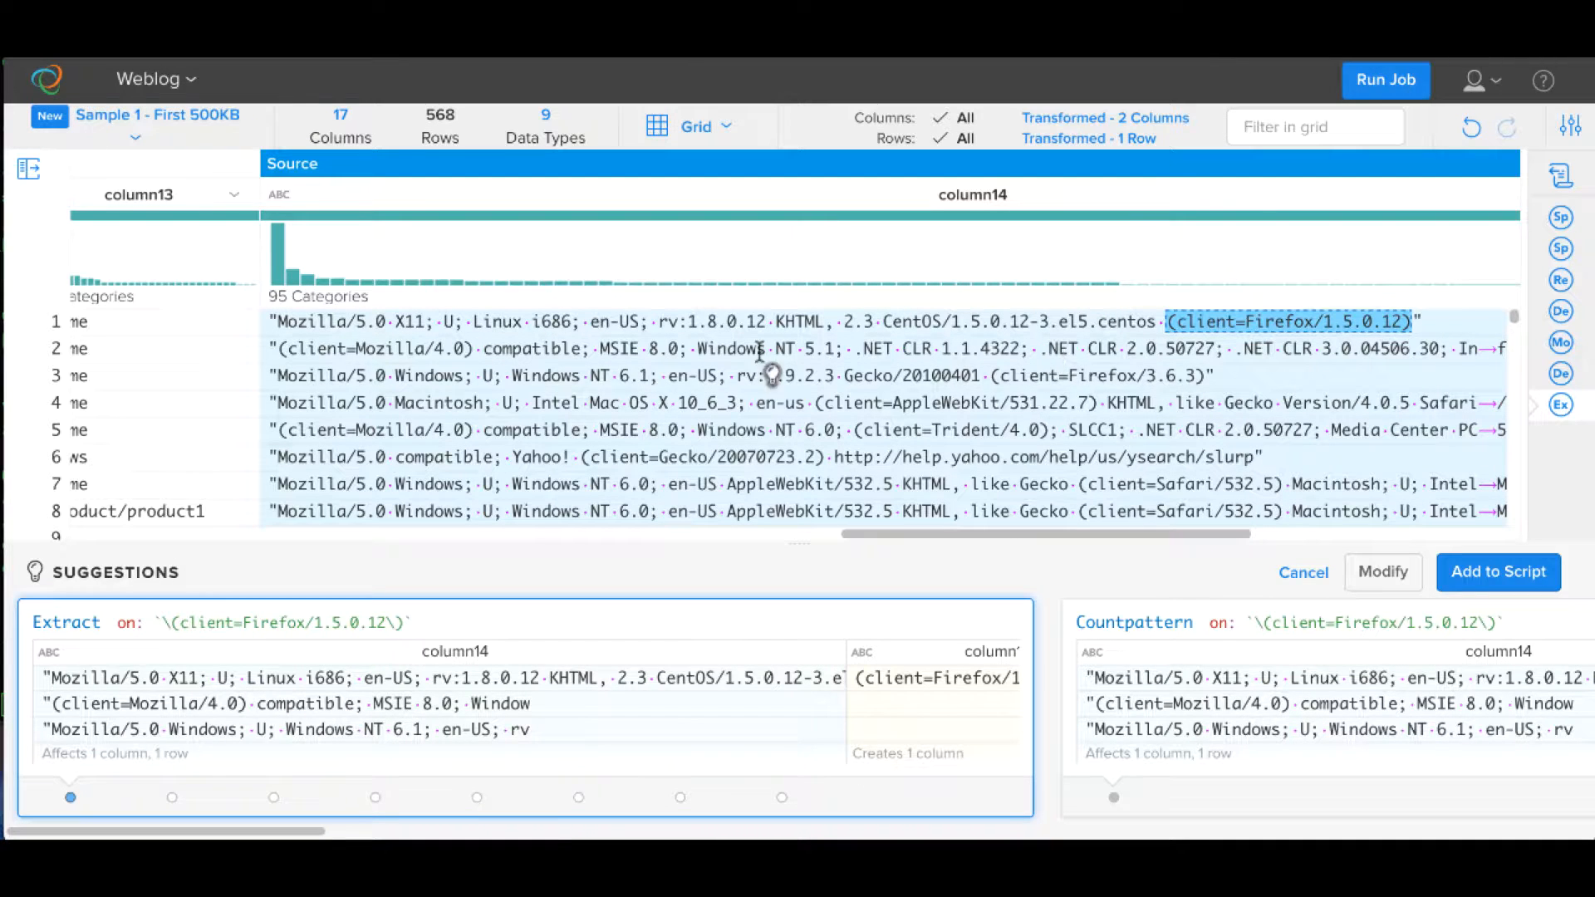
{"action": "left_click_drag", "start_coordinate": [279, 349], "coordinate": [471, 350]}
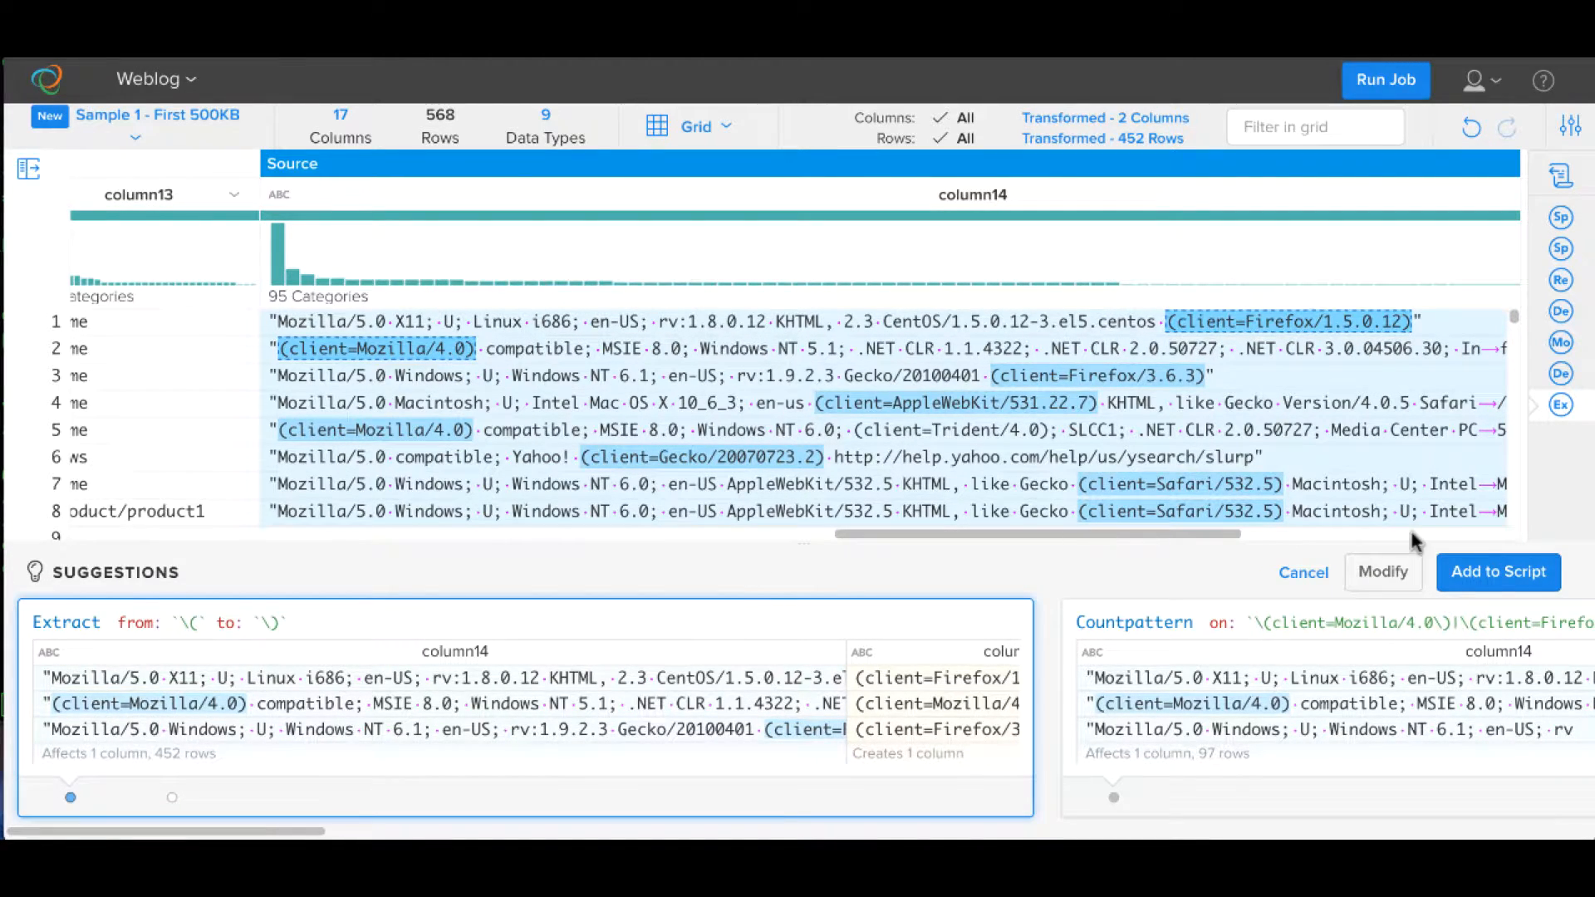
{"action": "left_click", "coordinate": [1480, 582]}
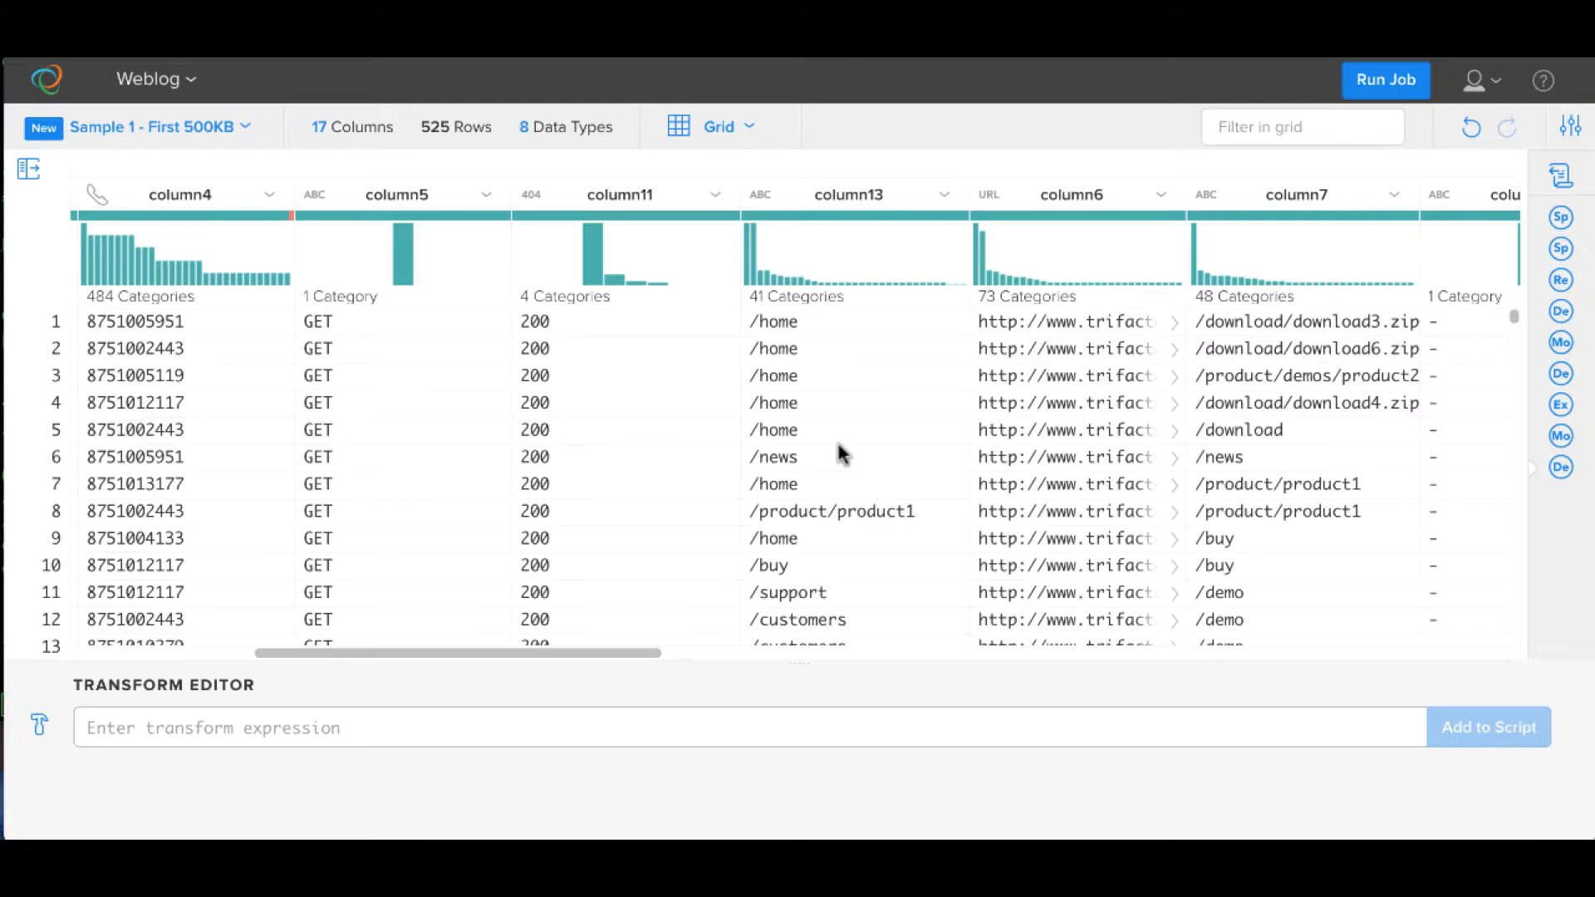
Aggregate the data grouped by column13 with a count as the value and add it to the script
{"action": "left_click", "coordinate": [40, 727]}
{"action": "left_click", "coordinate": [75, 800]}
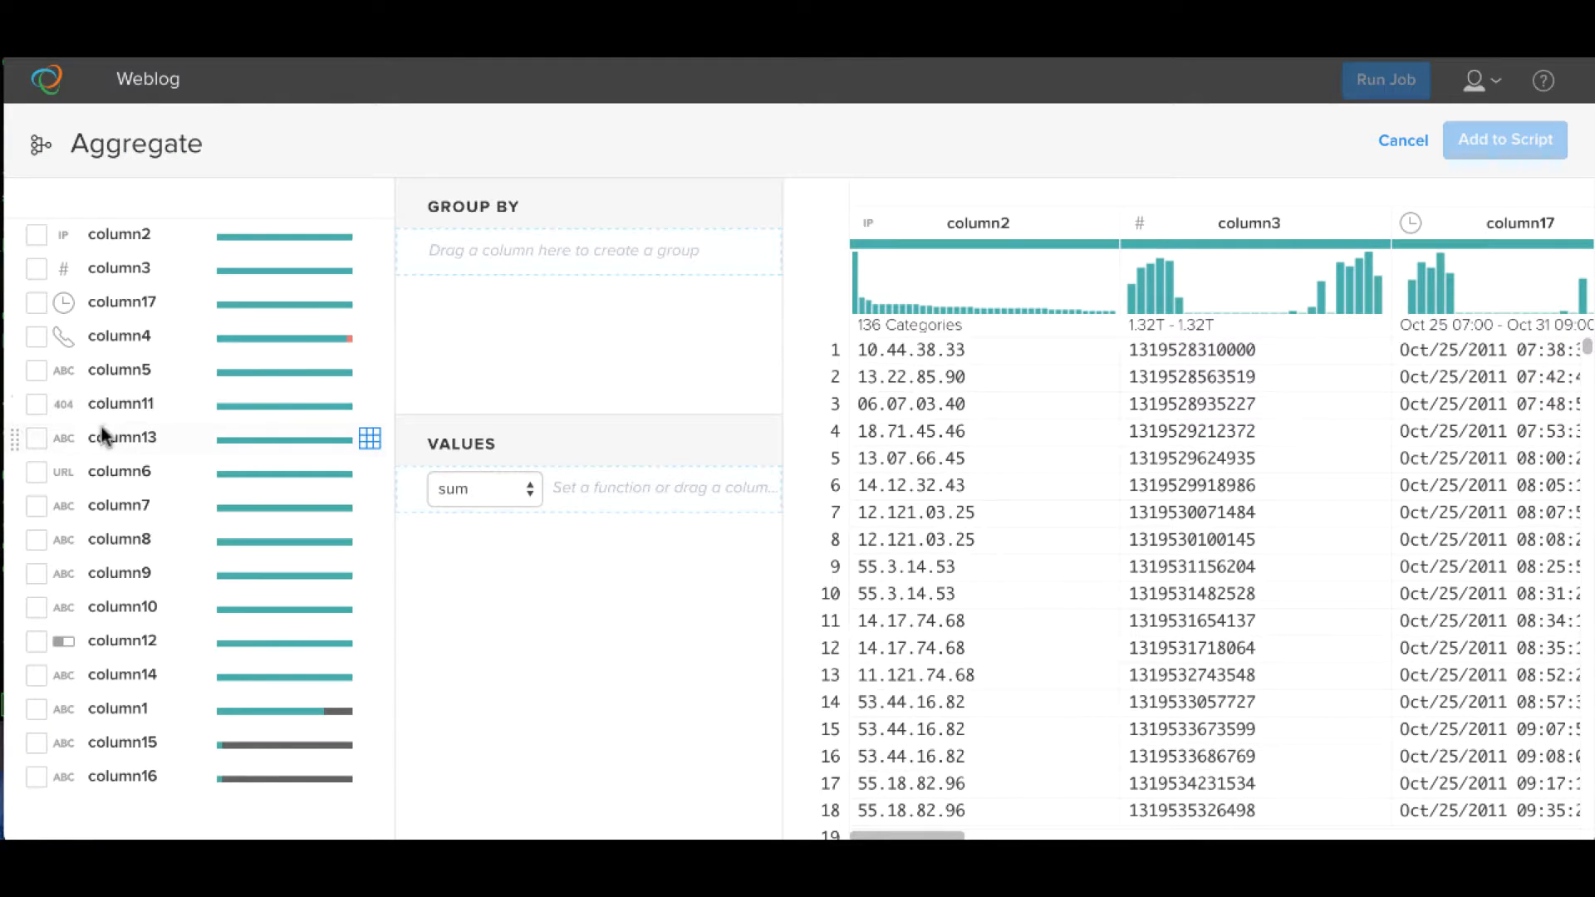
{"action": "left_click", "coordinate": [36, 438]}
{"action": "left_click_drag", "start_coordinate": [15, 438], "coordinate": [515, 253]}
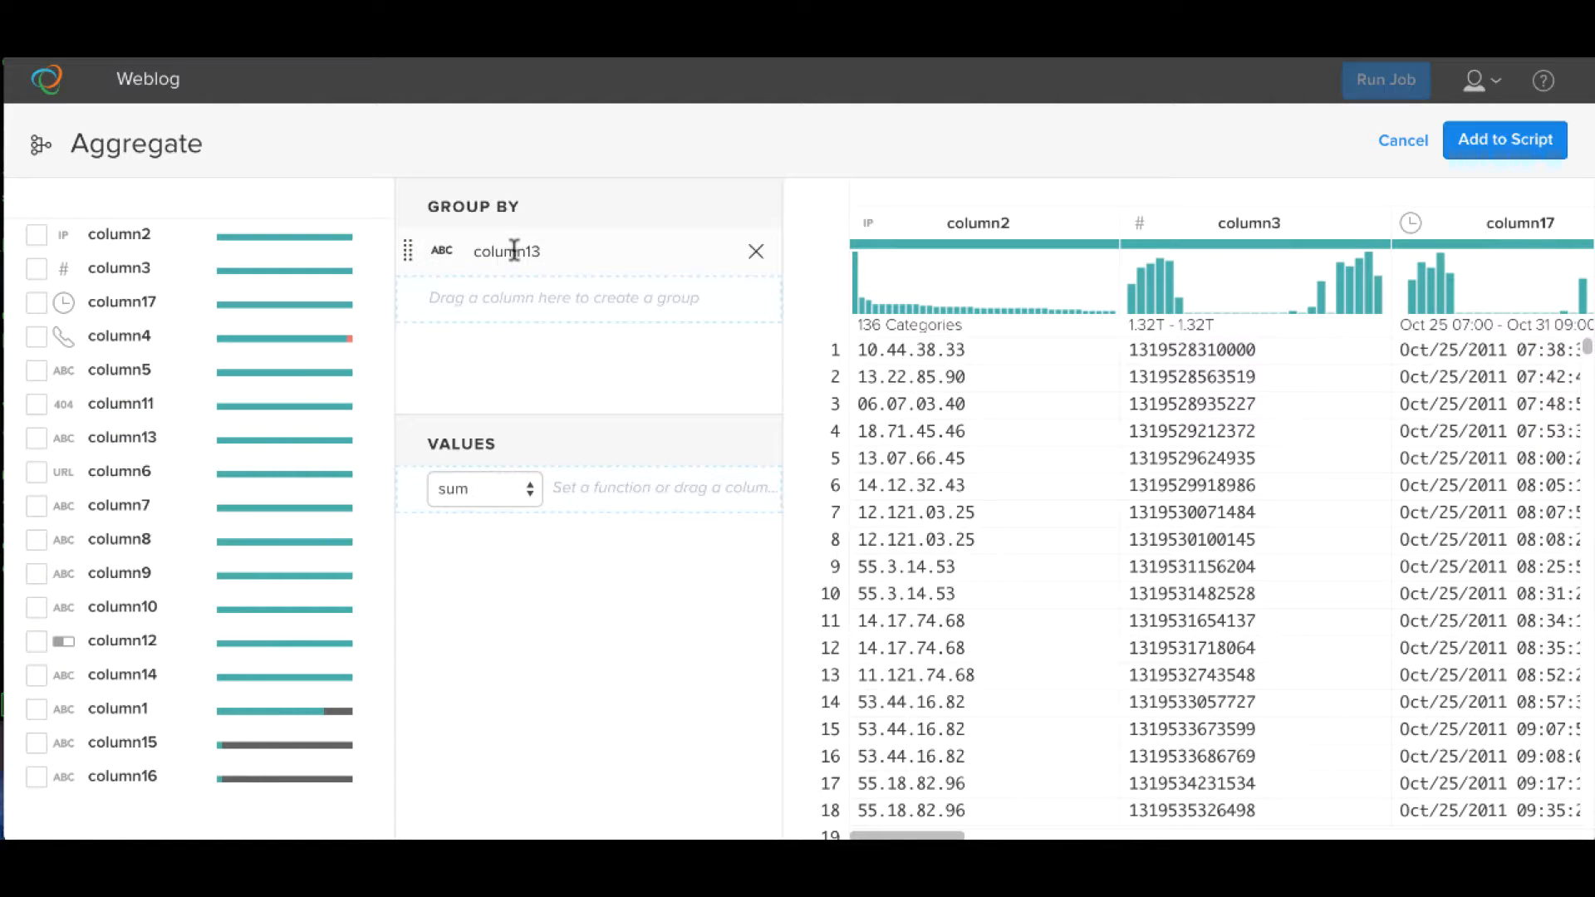
{"action": "left_click", "coordinate": [488, 489]}
{"action": "left_click", "coordinate": [487, 512]}
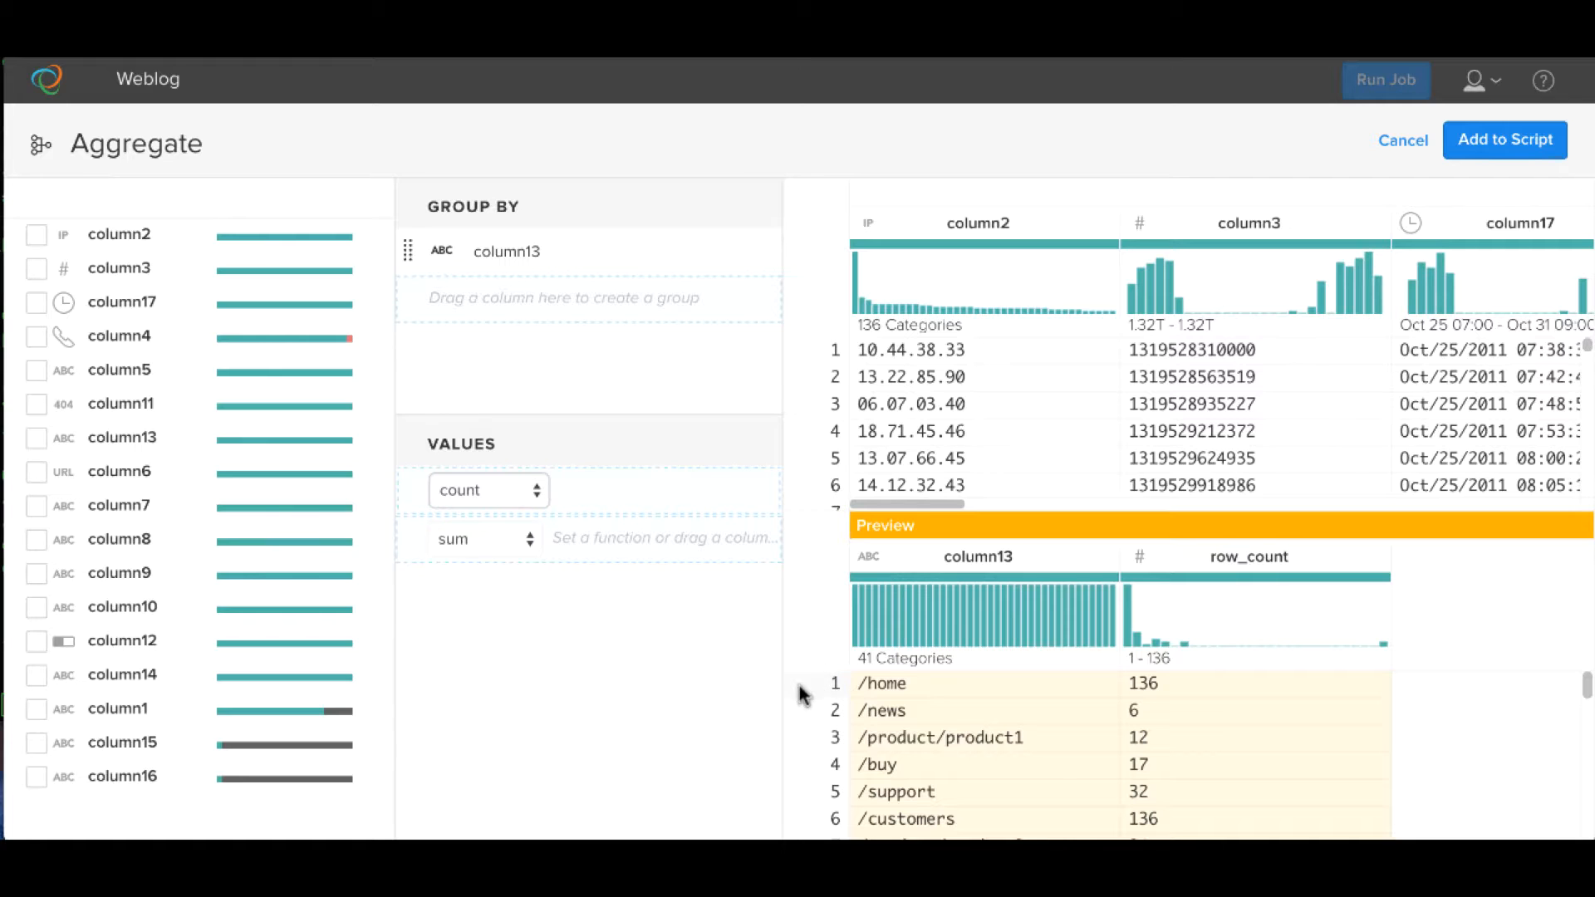
{"action": "left_click", "coordinate": [1512, 139]}
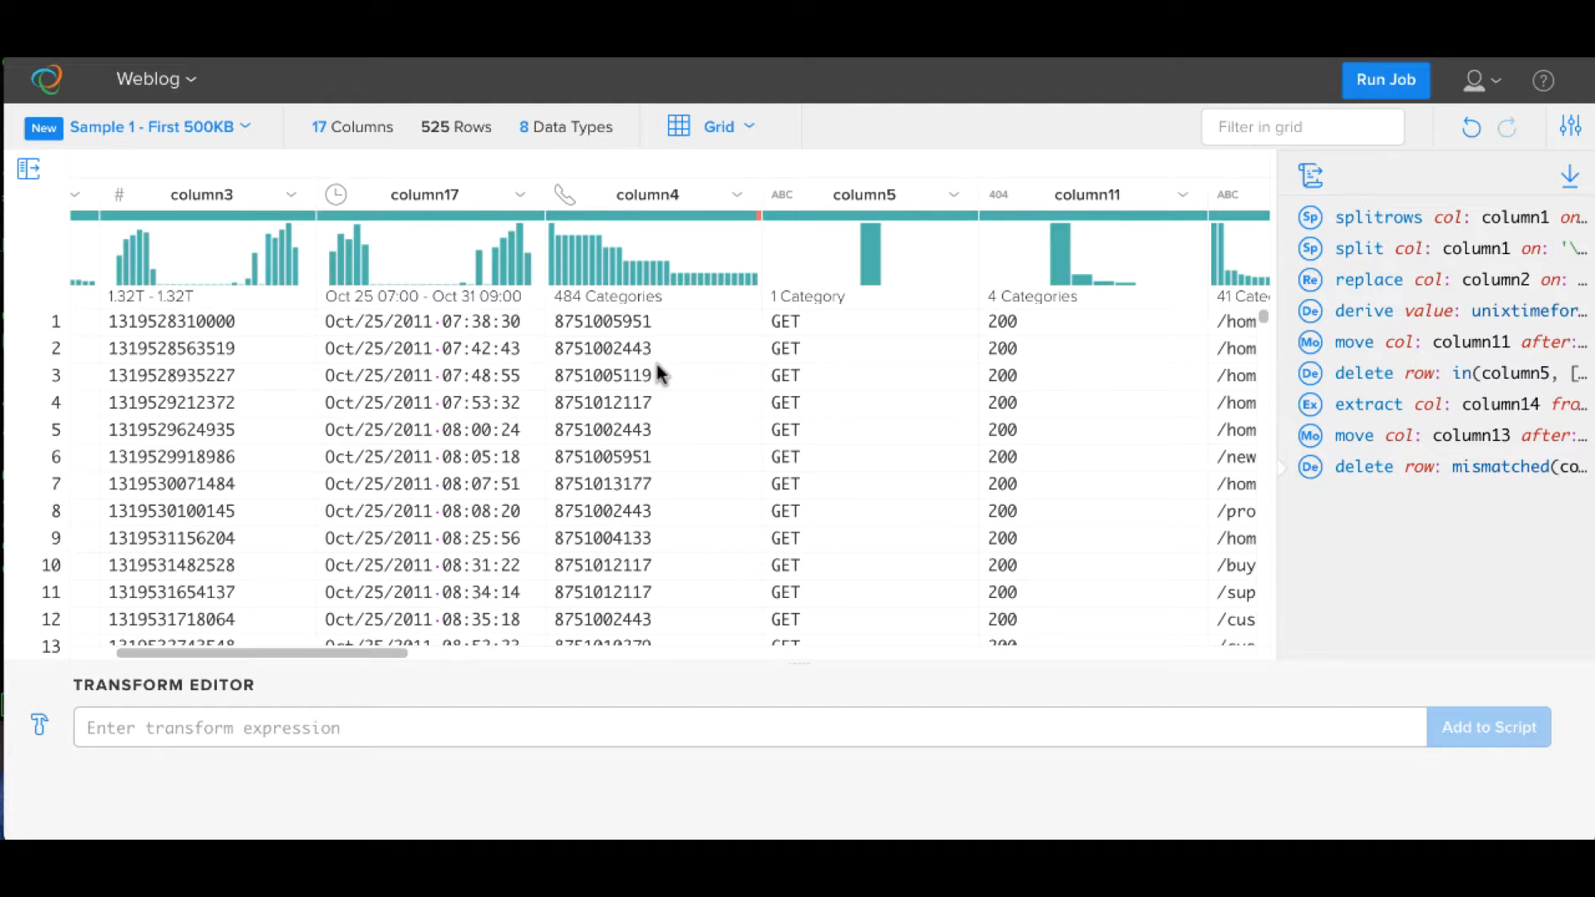
Enter a window transform that sessionizes column17 at 45 minutes, ordered by column4 and grouped by column4
{"action": "left_click", "coordinate": [540, 729]}
{"action": "type", "text": "window value:session(column17,45,minute) order:column4 group:column4"}
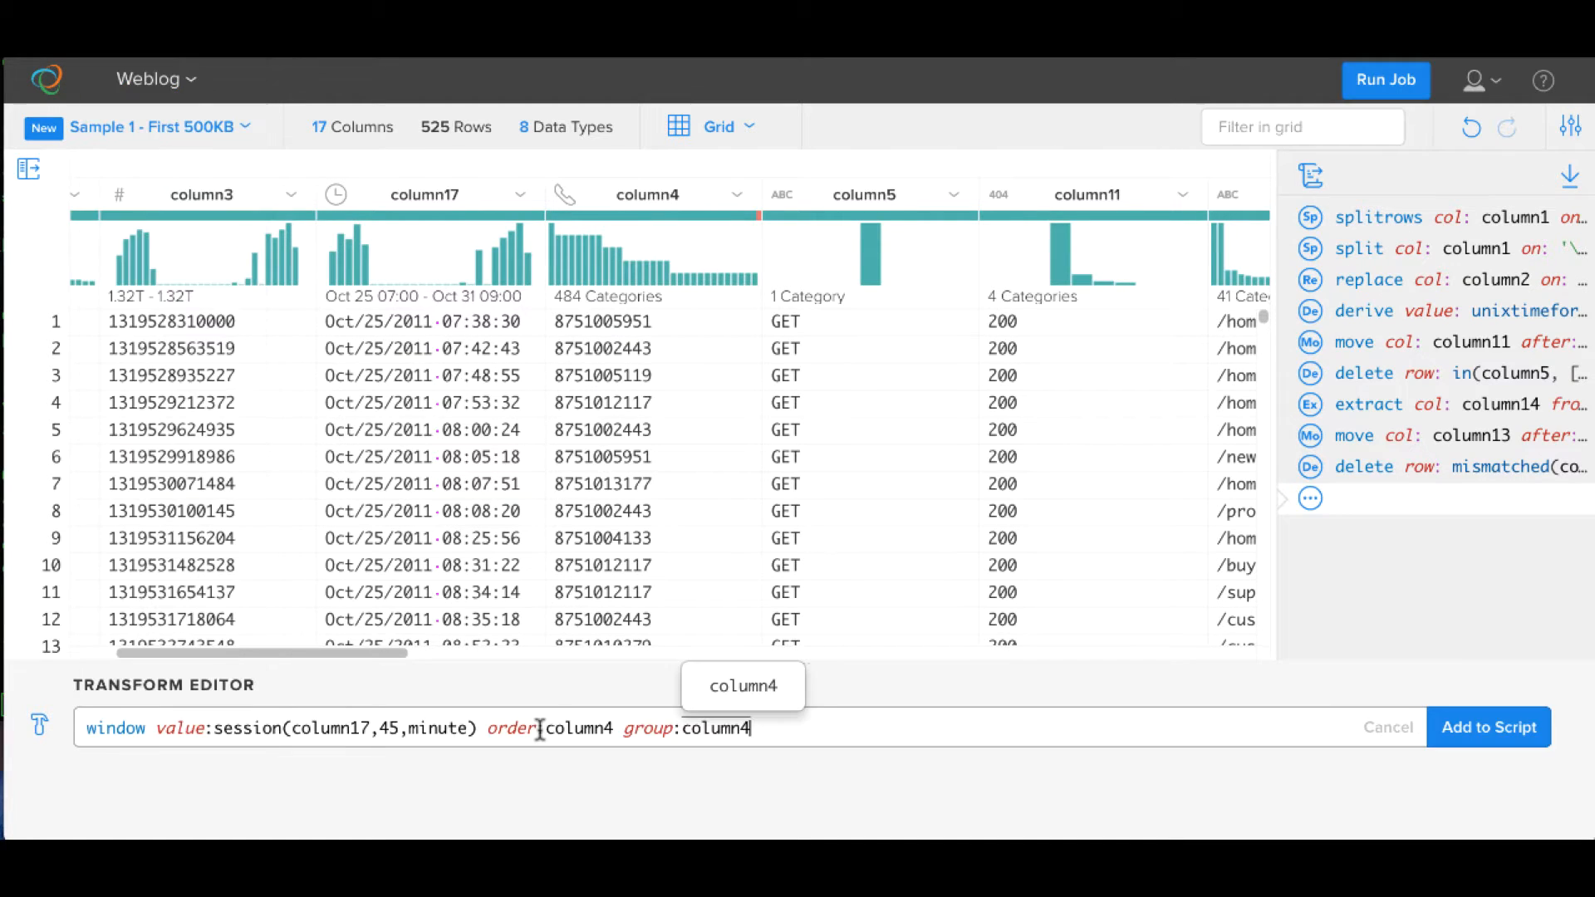